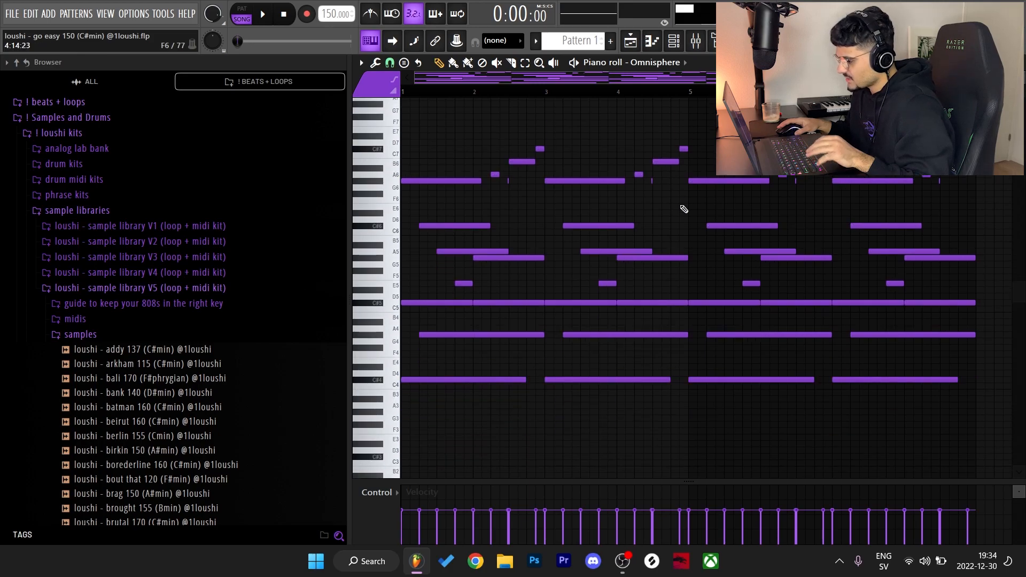
Play the finished melody pattern through in the piano roll, then stop playback.
{"action": "left_click_drag", "start_coordinate": [438, 140], "coordinate": [540, 385]}
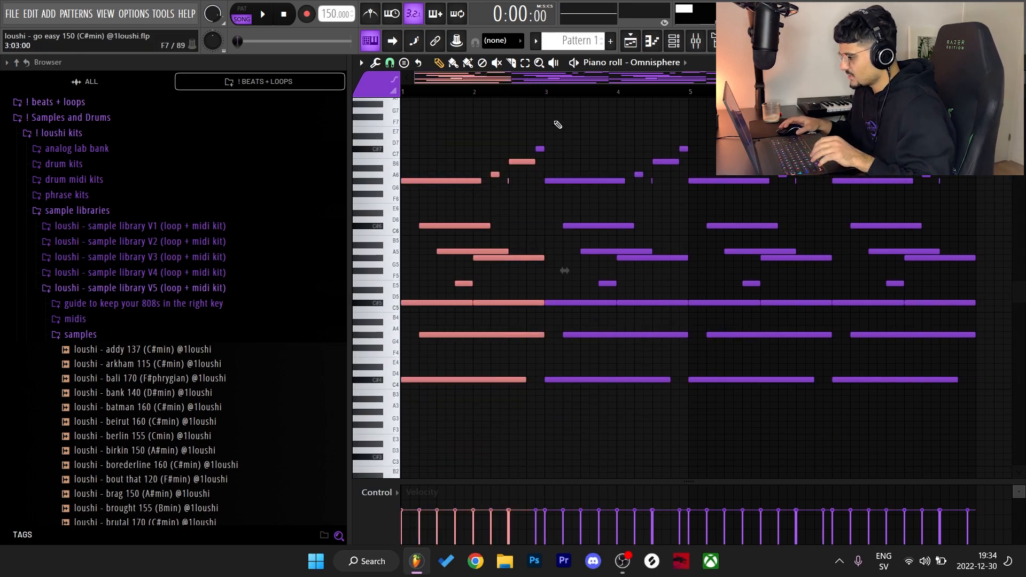
{"action": "left_click", "coordinate": [565, 271], "text": "ctrl"}
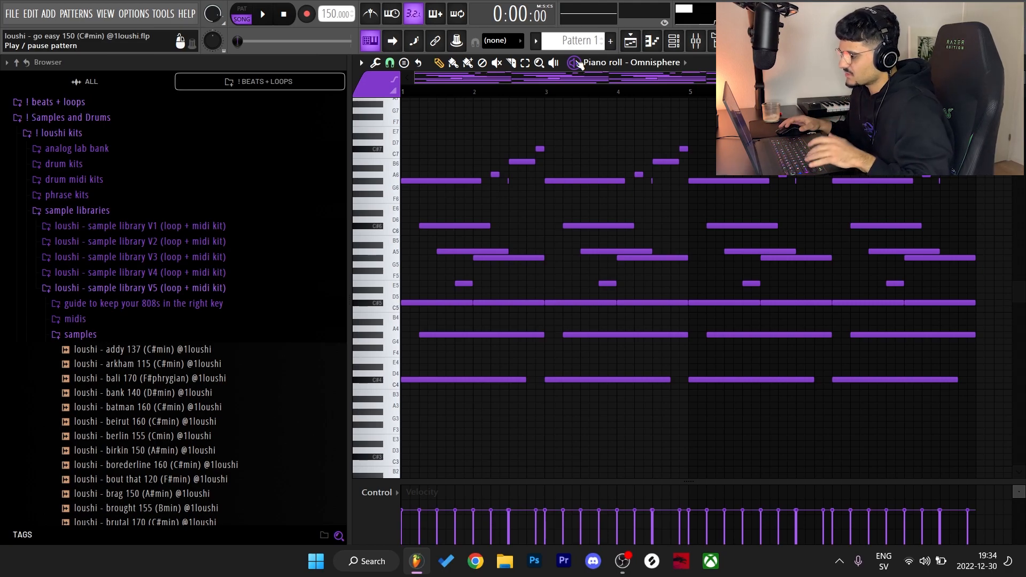
{"action": "scroll", "coordinate": [729, 454], "scroll_direction": "up", "scroll_amount": 1}
{"action": "key", "text": "space"}
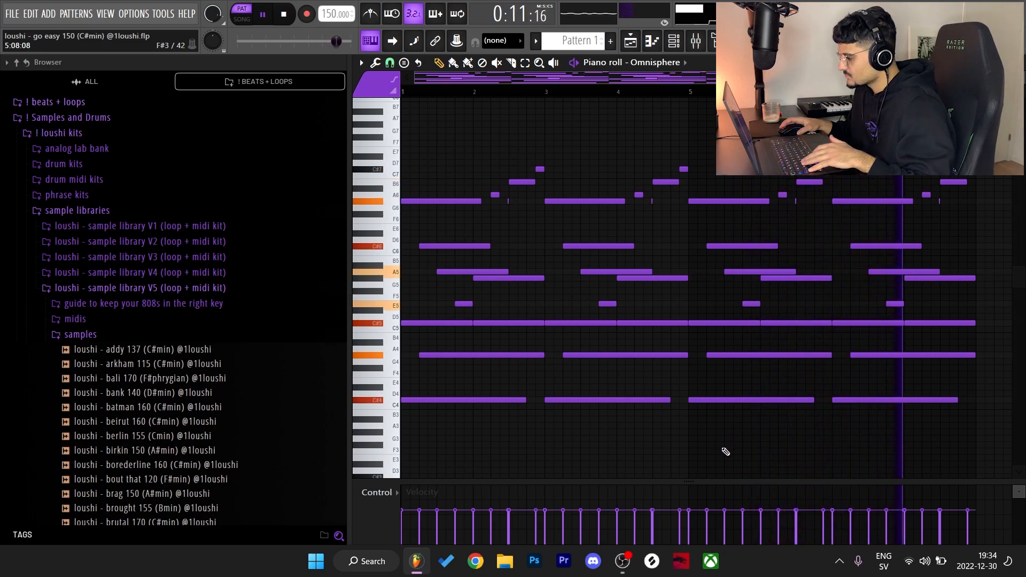
{"action": "key", "text": "space"}
{"action": "scroll", "coordinate": [540, 236], "scroll_direction": "down", "scroll_amount": 1}
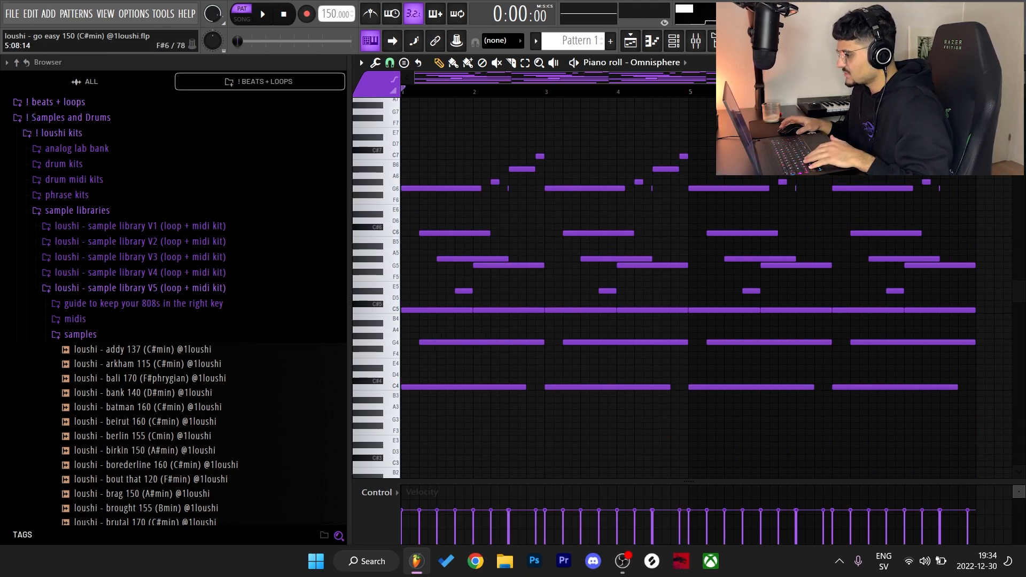
Open the Omnisphere instrument and set its patch browser directory to the Unclean Machine library under Sonic Extensions.
{"action": "left_click", "coordinate": [674, 41]}
{"action": "left_click", "coordinate": [508, 144]}
{"action": "left_click_drag", "start_coordinate": [637, 241], "coordinate": [654, 100]}
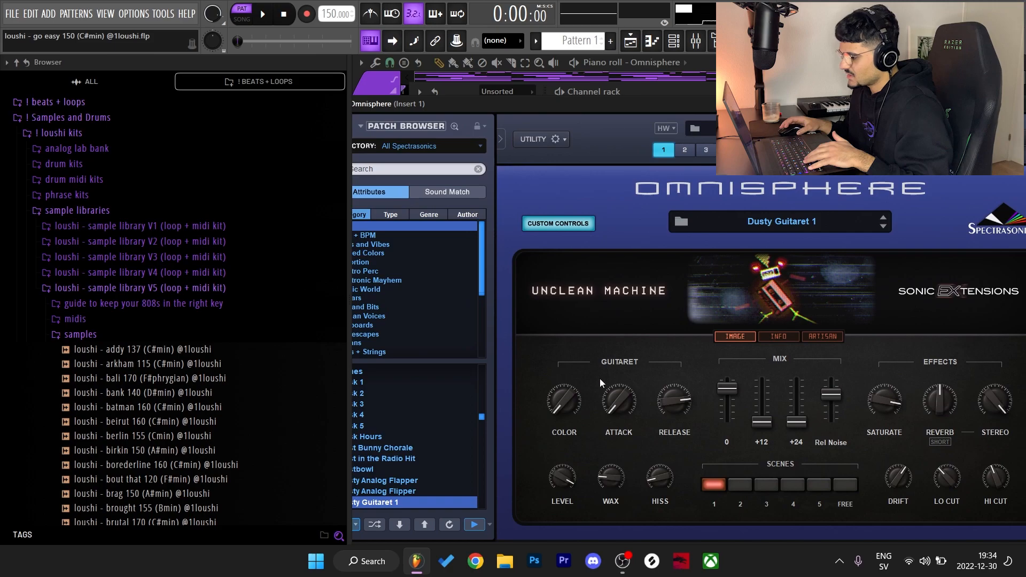
{"action": "left_click", "coordinate": [436, 153]}
{"action": "mouse_move", "coordinate": [463, 298]}
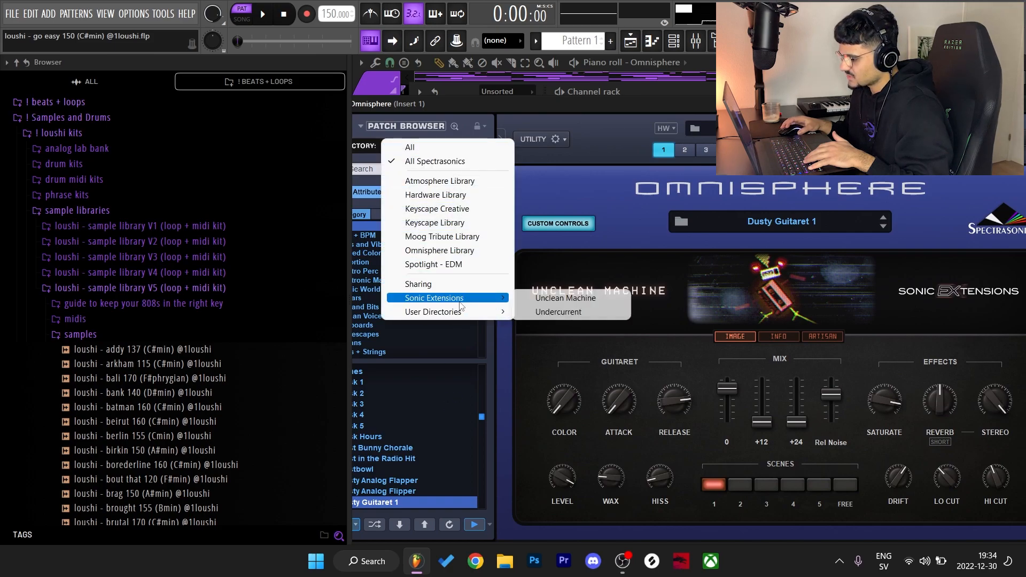
{"action": "left_click", "coordinate": [584, 298]}
{"action": "left_click_drag", "start_coordinate": [785, 104], "coordinate": [785, 189]}
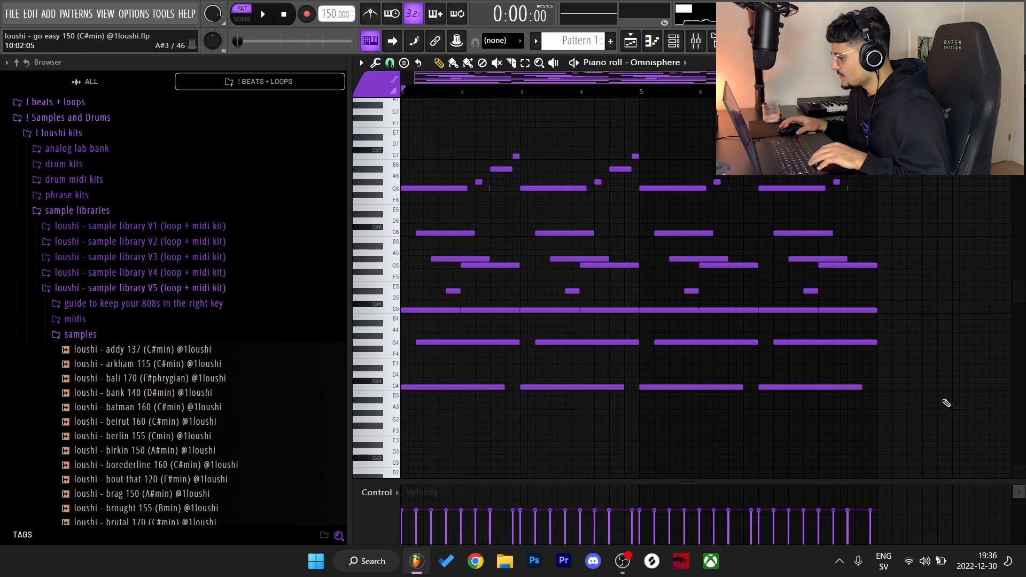
Delete all notes after the first two bars, plus the high notes from G6 upward within them.
{"action": "left_click_drag", "start_coordinate": [941, 423], "coordinate": [540, 122]}
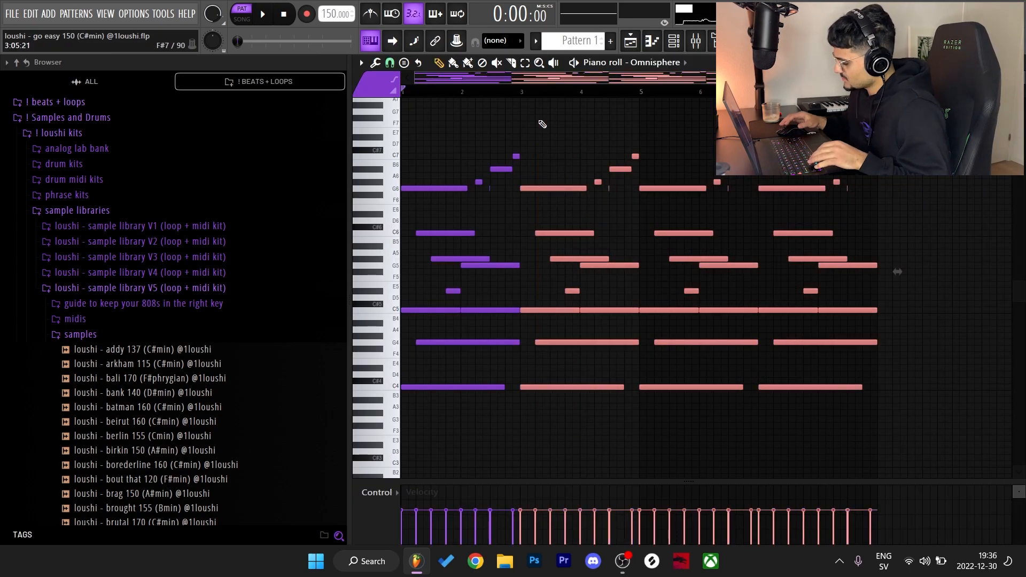
{"action": "key", "text": "Delete"}
{"action": "left_click_drag", "start_coordinate": [611, 205], "coordinate": [395, 144]}
{"action": "key", "text": "Delete"}
Delete the low C4 and G4 notes from the first two bars.
{"action": "left_click_drag", "start_coordinate": [613, 415], "coordinate": [403, 343]}
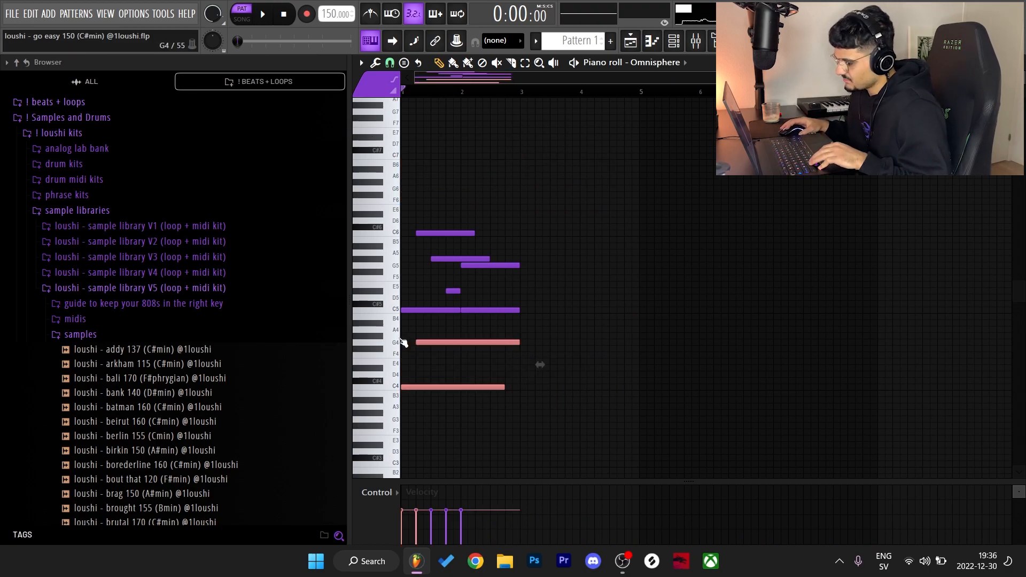
{"action": "key", "text": "Delete"}
{"action": "left_click_drag", "start_coordinate": [647, 366], "coordinate": [469, 191]}
{"action": "left_click", "coordinate": [556, 296]}
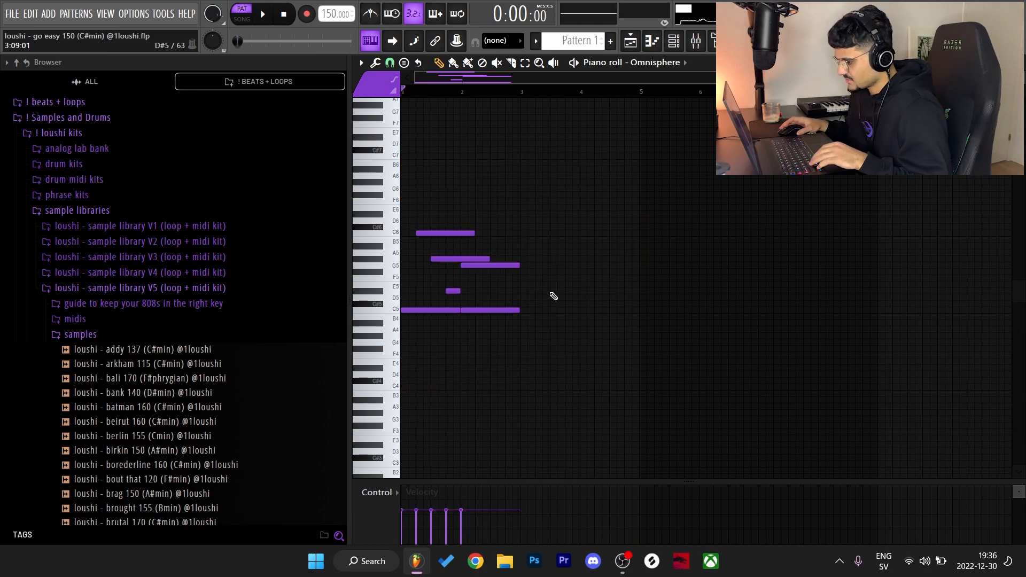
Set the piano roll's scale highlighting to the root note C.
{"action": "left_click", "coordinate": [361, 63]}
{"action": "mouse_move", "coordinate": [422, 124]}
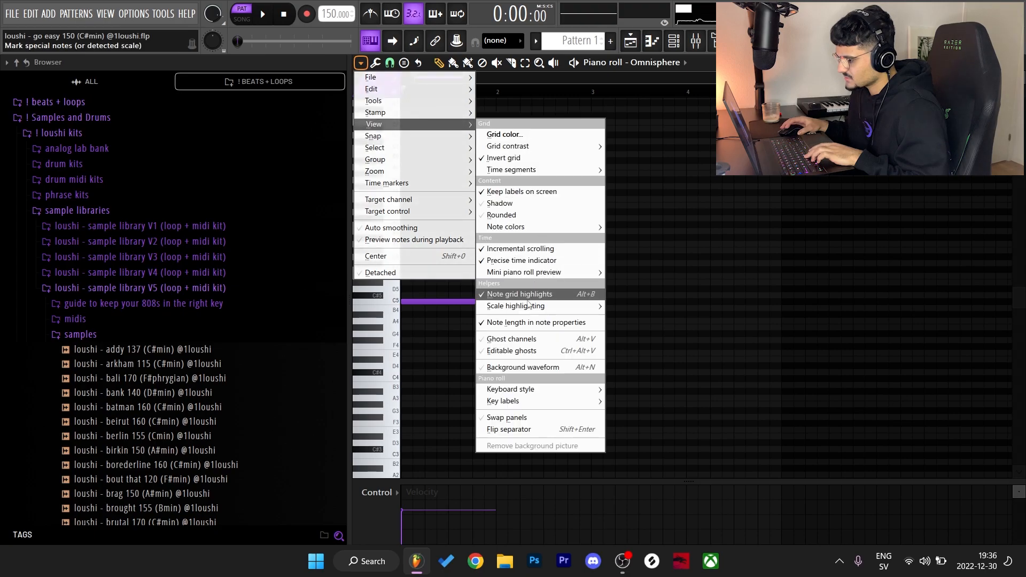
{"action": "mouse_move", "coordinate": [527, 310]}
{"action": "left_click", "coordinate": [620, 66]}
{"action": "scroll", "coordinate": [471, 343], "scroll_direction": "up", "scroll_amount": 1}
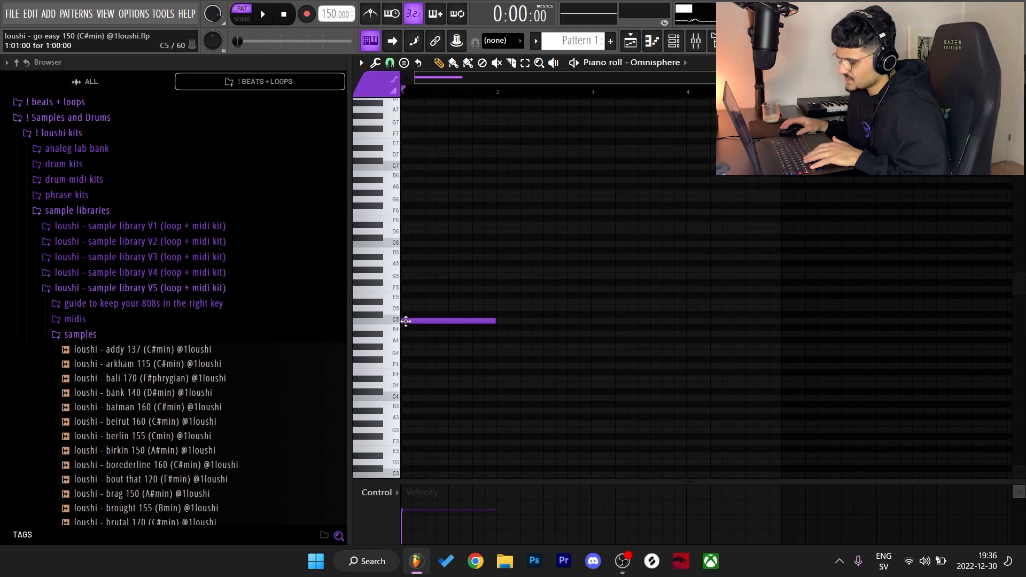
Copy the one-bar C5 note up to C6, shift the copy to start on beat 2, and play it back.
{"action": "left_click_drag", "start_coordinate": [402, 321], "coordinate": [403, 244]}
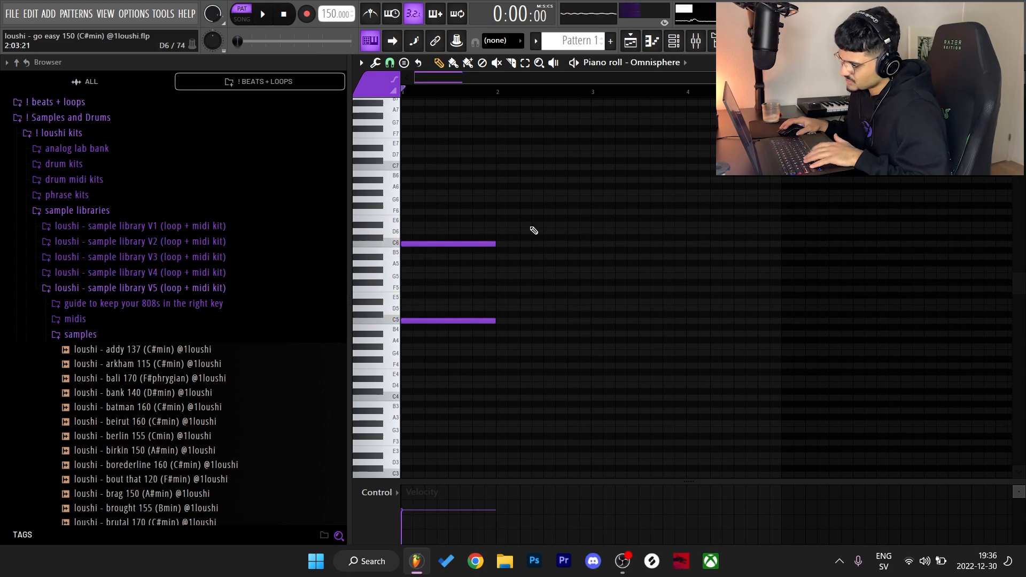
{"action": "key", "text": "space"}
{"action": "key", "text": "space"}
{"action": "left_click_drag", "start_coordinate": [453, 244], "coordinate": [470, 239]}
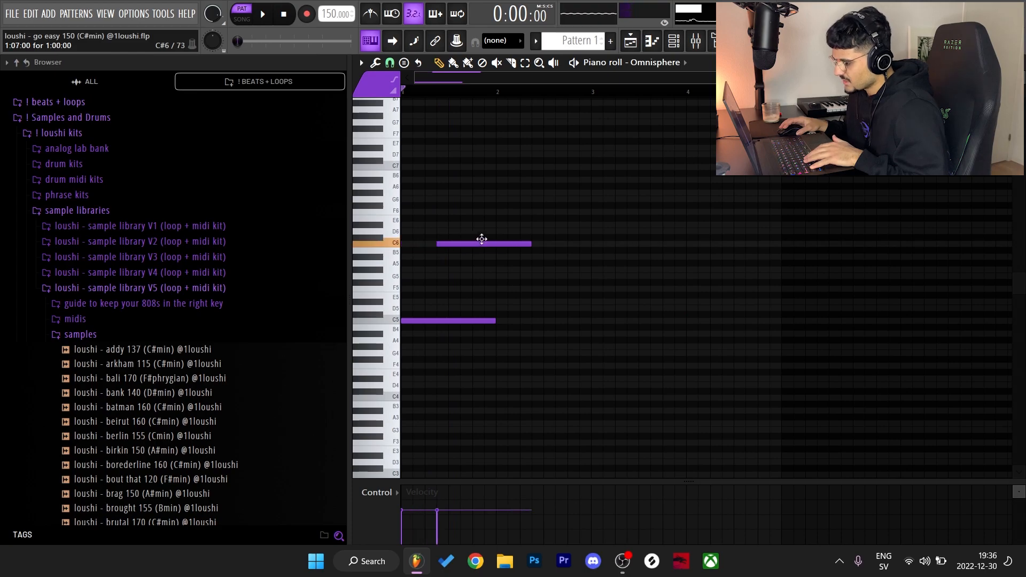
{"action": "key", "text": "space"}
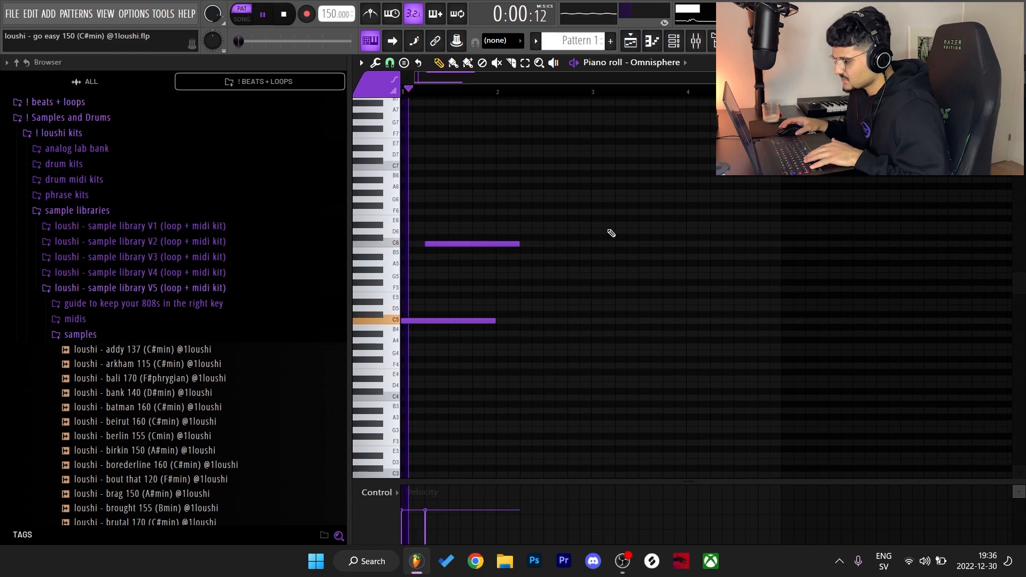
{"action": "key", "text": "space"}
{"action": "scroll", "coordinate": [595, 233], "scroll_direction": "down", "scroll_amount": 1}
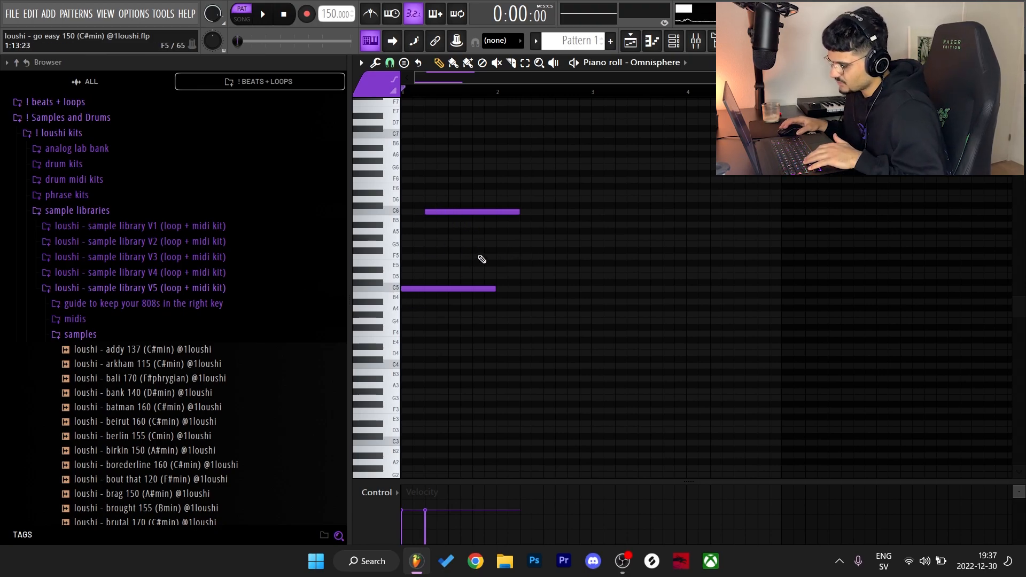
Add one-bar notes at G#5 on beat 3 and G5 on beat 4 of bar 1, and play the melody.
{"action": "left_click", "coordinate": [454, 239]}
{"action": "left_click", "coordinate": [477, 245]}
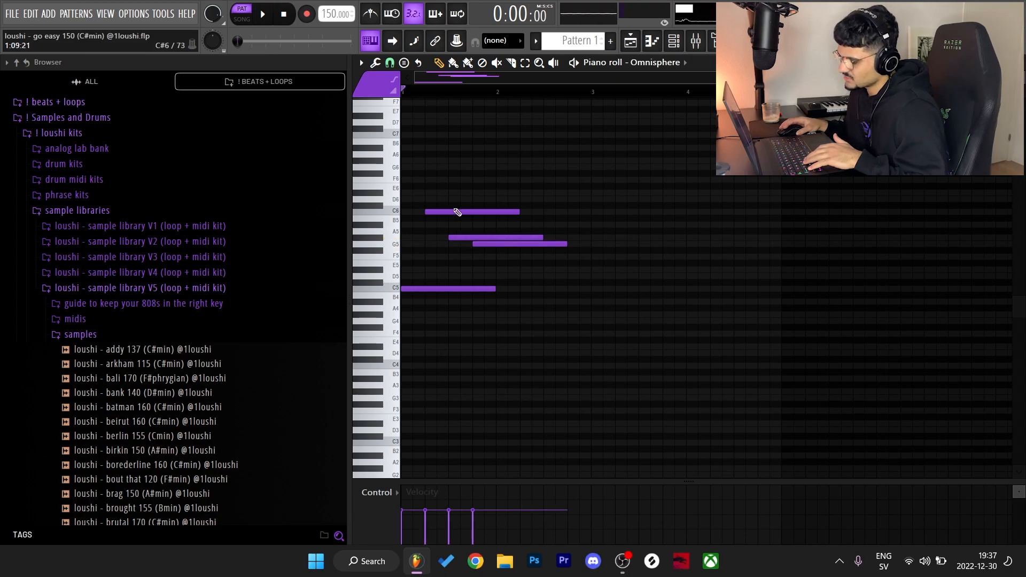
{"action": "key", "text": "space"}
{"action": "key", "text": "space"}
Move the G5 note one beat later to the start of bar 2 and listen to the whole phrase.
{"action": "left_click_drag", "start_coordinate": [522, 245], "coordinate": [545, 245]}
{"action": "scroll", "coordinate": [556, 278], "scroll_direction": "up", "scroll_amount": 1}
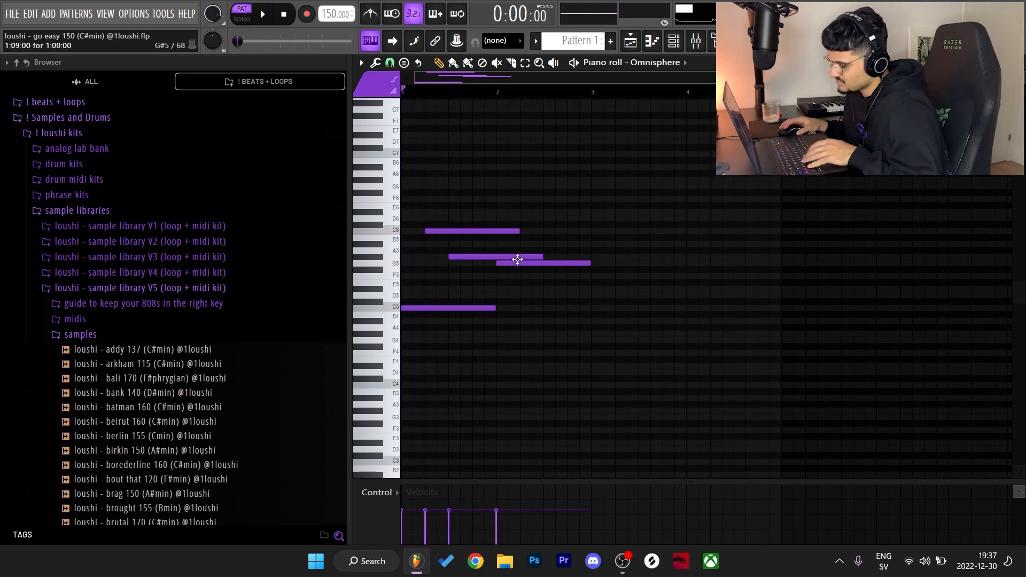
{"action": "key", "text": "ctrl+a"}
{"action": "scroll", "coordinate": [517, 225], "scroll_direction": "down", "scroll_amount": 1}
{"action": "key", "text": "space"}
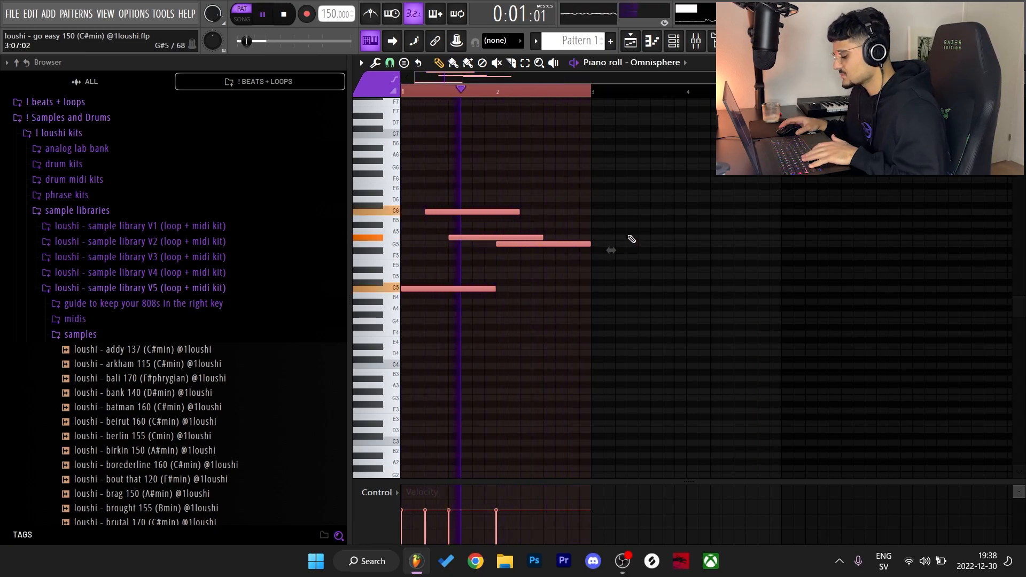
{"action": "key", "text": "space"}
Duplicate the one-bar C5 note into bar 2 and play the two-bar phrase.
{"action": "key", "text": "ctrl+d"}
{"action": "left_click", "coordinate": [494, 288], "text": "ctrl"}
{"action": "key", "text": "ctrl+b"}
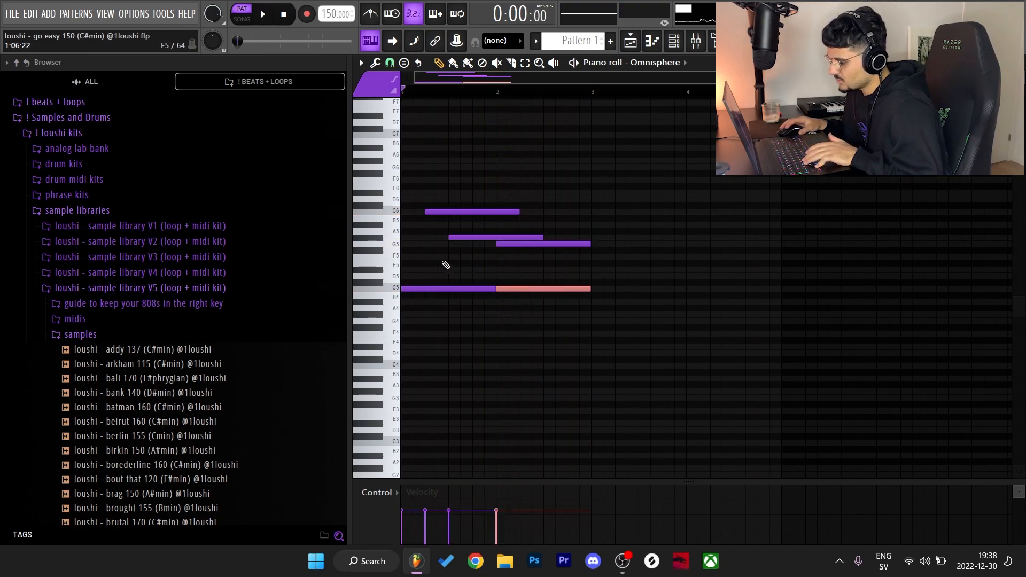
{"action": "left_click_drag", "start_coordinate": [547, 234], "coordinate": [590, 354]}
{"action": "key", "text": "ctrl+d"}
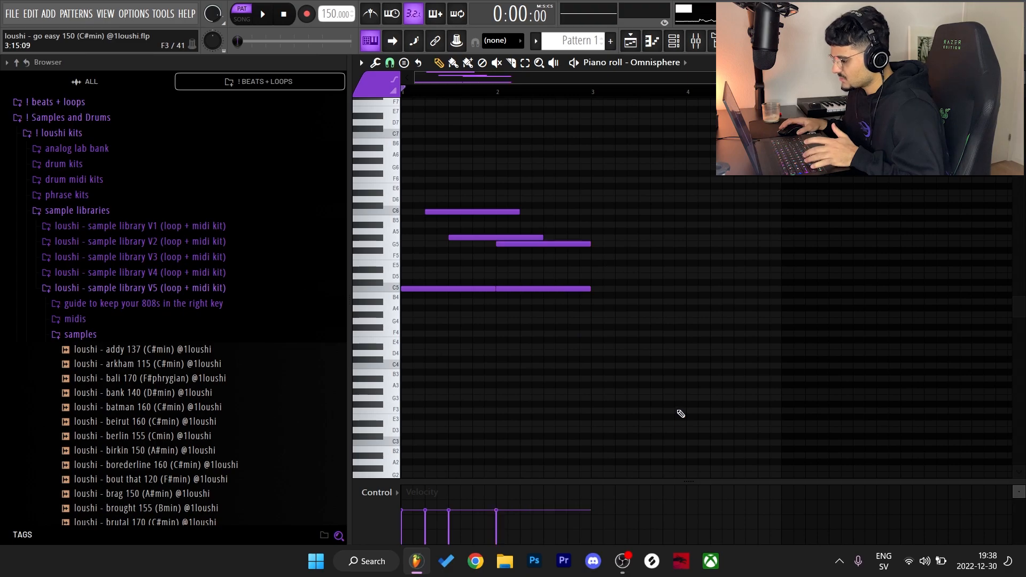
{"action": "key", "text": "space"}
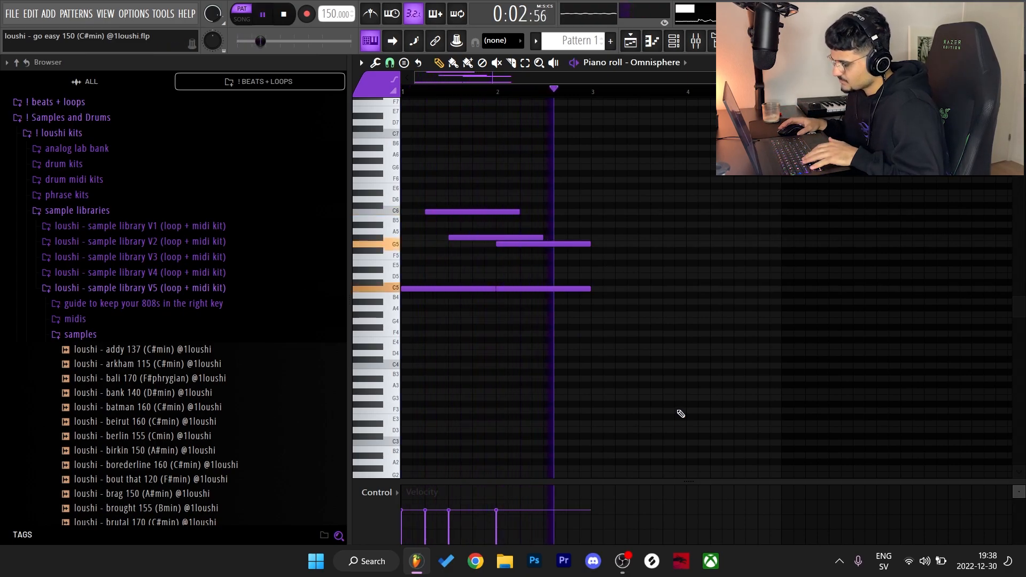
{"action": "key", "text": "space"}
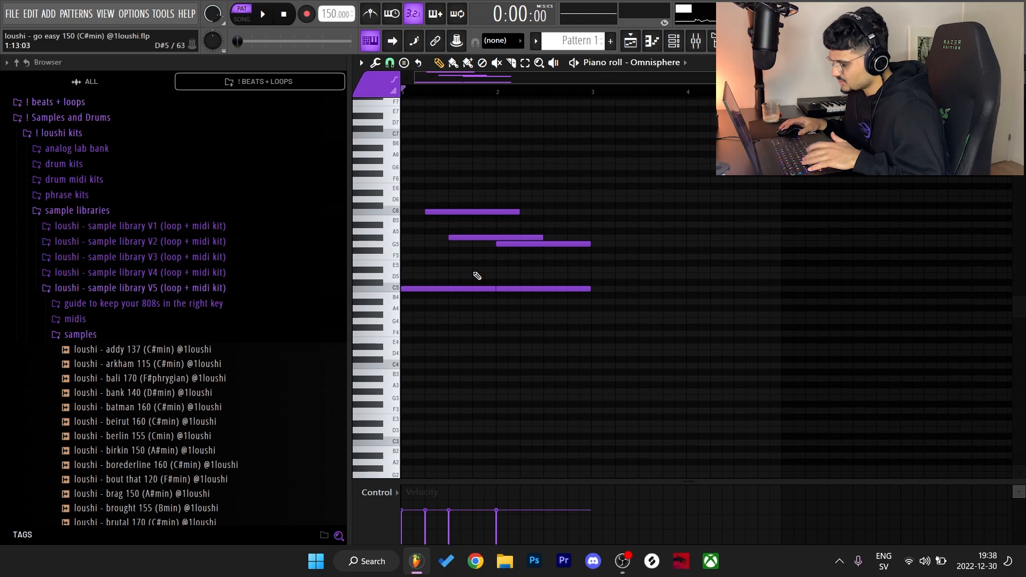
Add a one-beat D#5 note on beat 4 of bar 1 and play the phrase with it.
{"action": "left_click", "coordinate": [477, 272]}
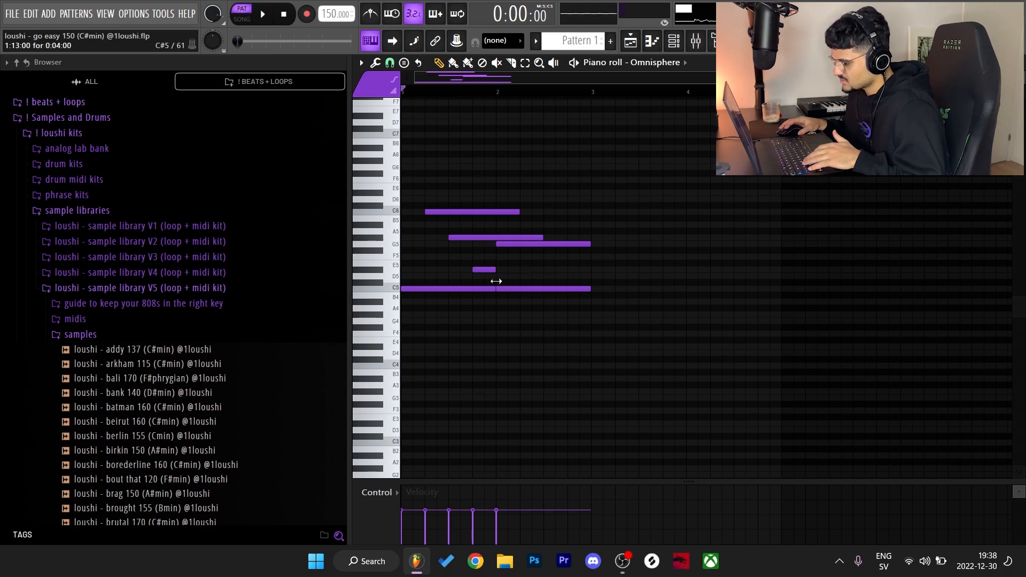
{"action": "key", "text": "space"}
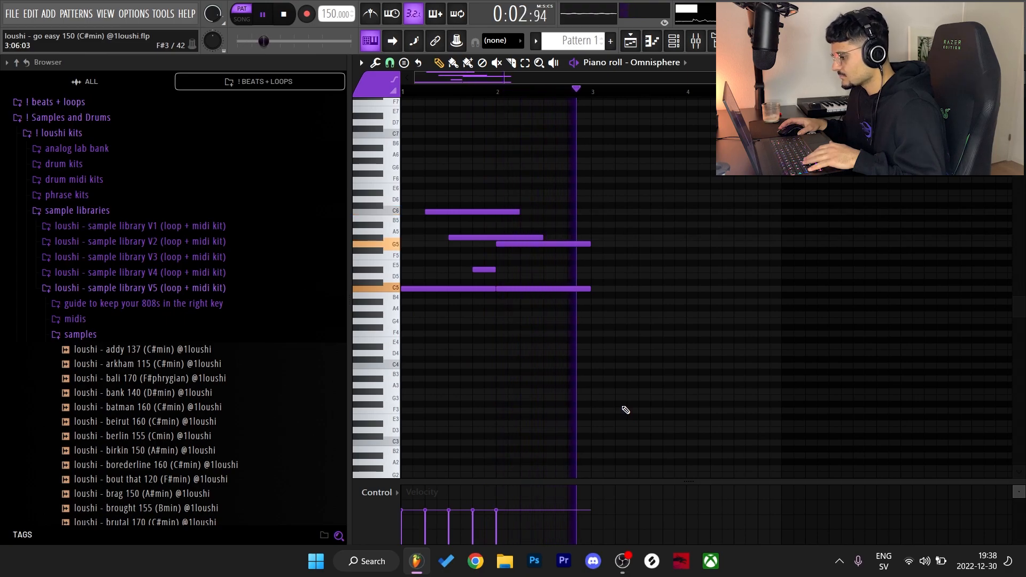
{"action": "key", "text": "space"}
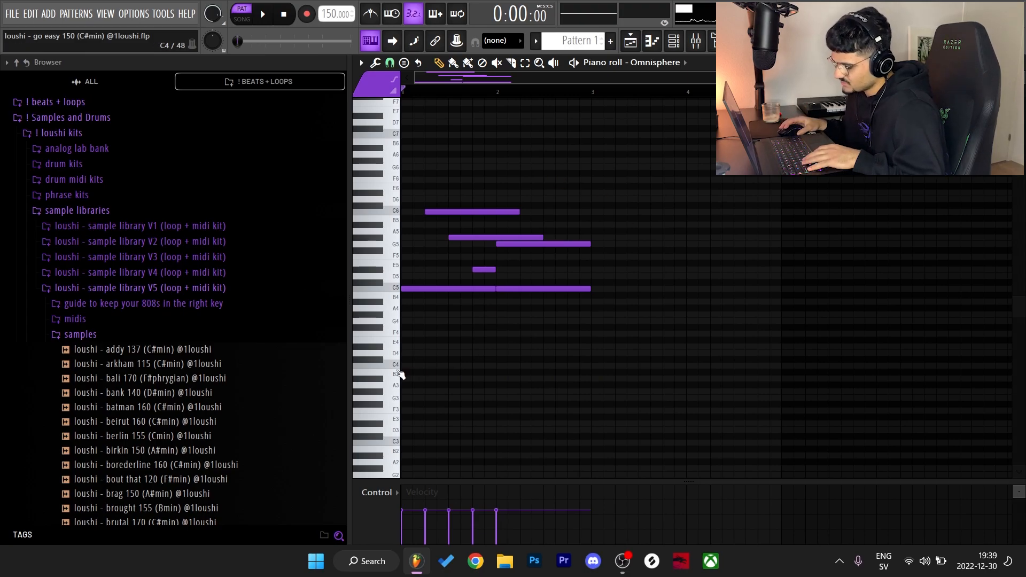
Add a two-bar C4 bass note and a G4 note starting one beat later and ending with it, removing the trial D#4 note.
{"action": "left_click", "coordinate": [404, 366]}
{"action": "left_click_drag", "start_coordinate": [431, 365], "coordinate": [573, 378]}
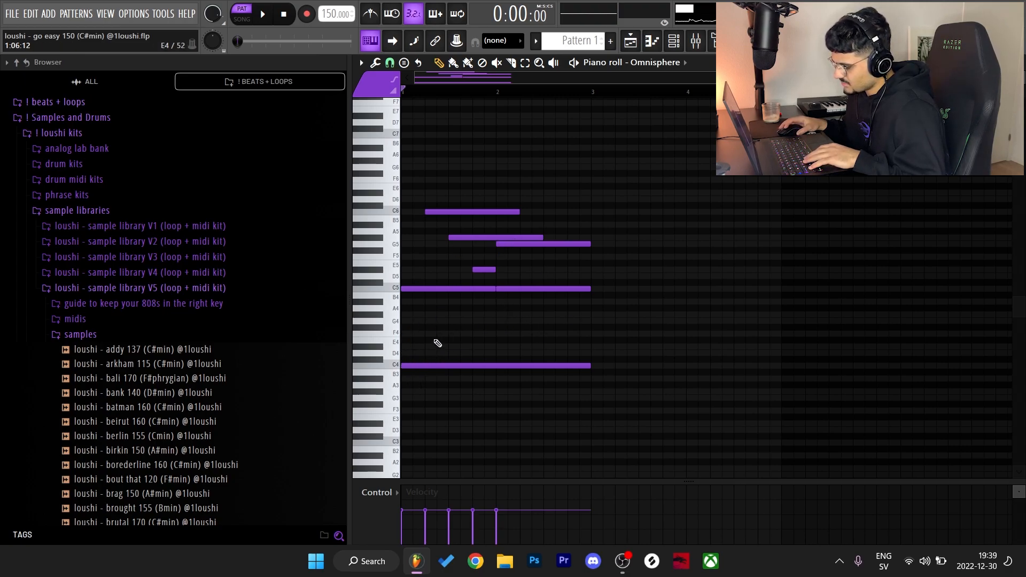
{"action": "left_click", "coordinate": [415, 347]}
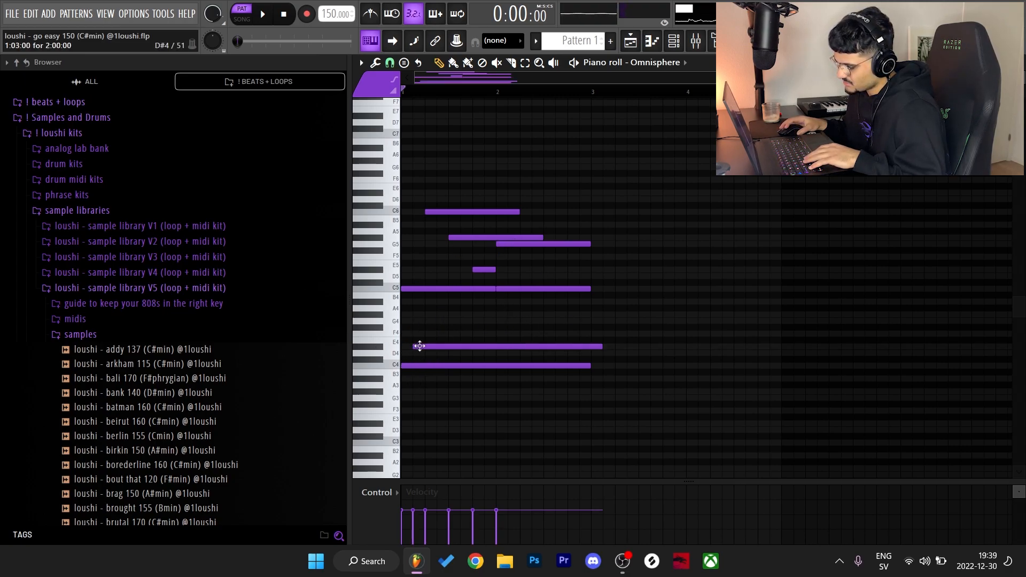
{"action": "left_click", "coordinate": [412, 322]}
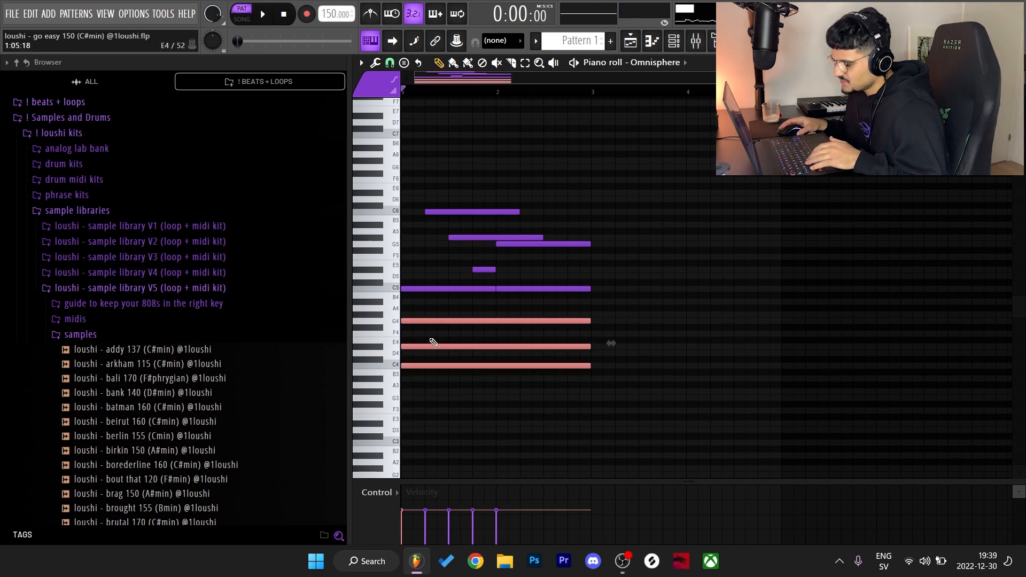
{"action": "right_click", "coordinate": [433, 345]}
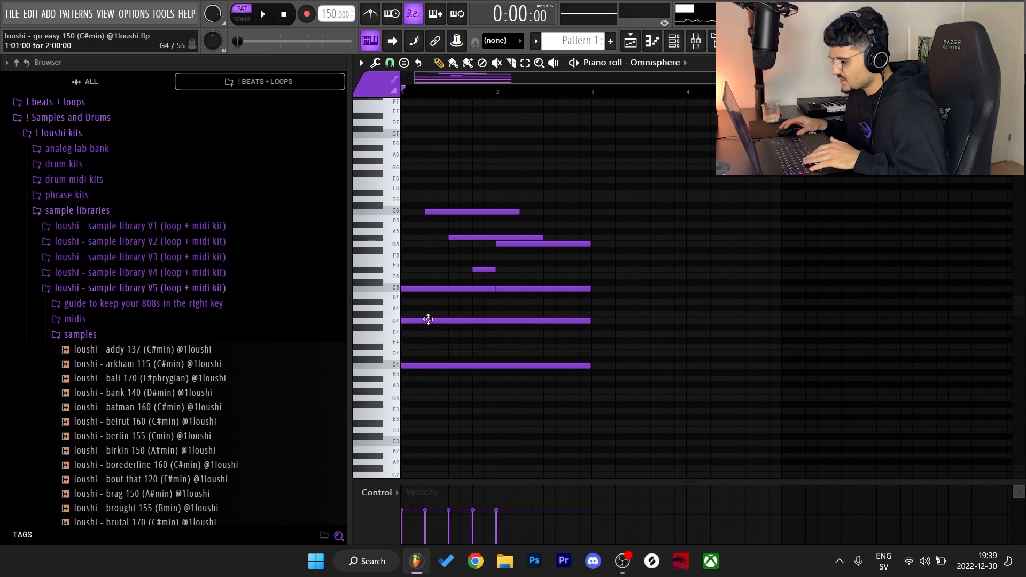
{"action": "mouse_move", "coordinate": [428, 319]}
{"action": "left_mouse_down"}
{"action": "mouse_move", "coordinate": [518, 321]}
{"action": "mouse_move", "coordinate": [442, 321]}
{"action": "left_mouse_up"}
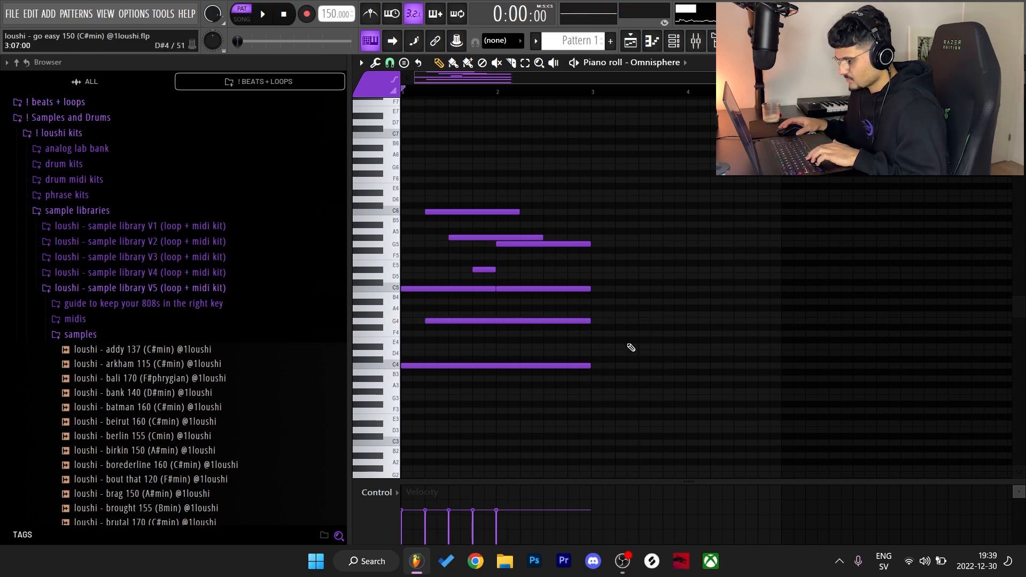
Duplicate the two-bar phrase three times to fill eight bars, clear the selection, and play the pattern.
{"action": "key", "text": "ctrl+b"}
{"action": "key", "text": "ctrl+b"}
{"action": "key", "text": "ctrl+b"}
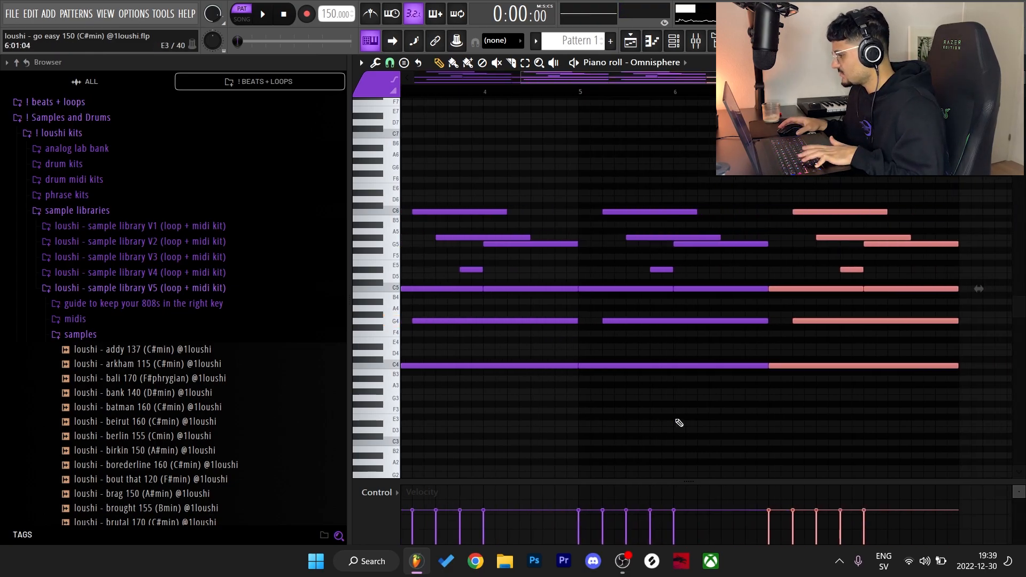
{"action": "right_click", "coordinate": [689, 395], "text": "ctrl"}
{"action": "scroll", "coordinate": [617, 244], "scroll_direction": "down", "scroll_amount": 2}
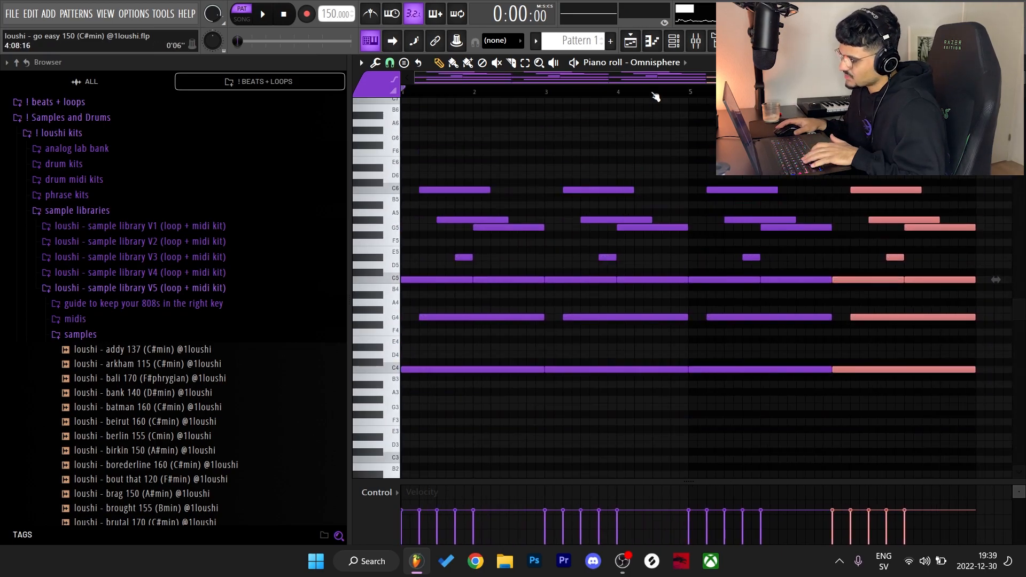
{"action": "scroll", "coordinate": [656, 97], "scroll_direction": "down", "scroll_amount": 1}
{"action": "left_click", "coordinate": [808, 423], "text": "ctrl"}
{"action": "key", "text": "space"}
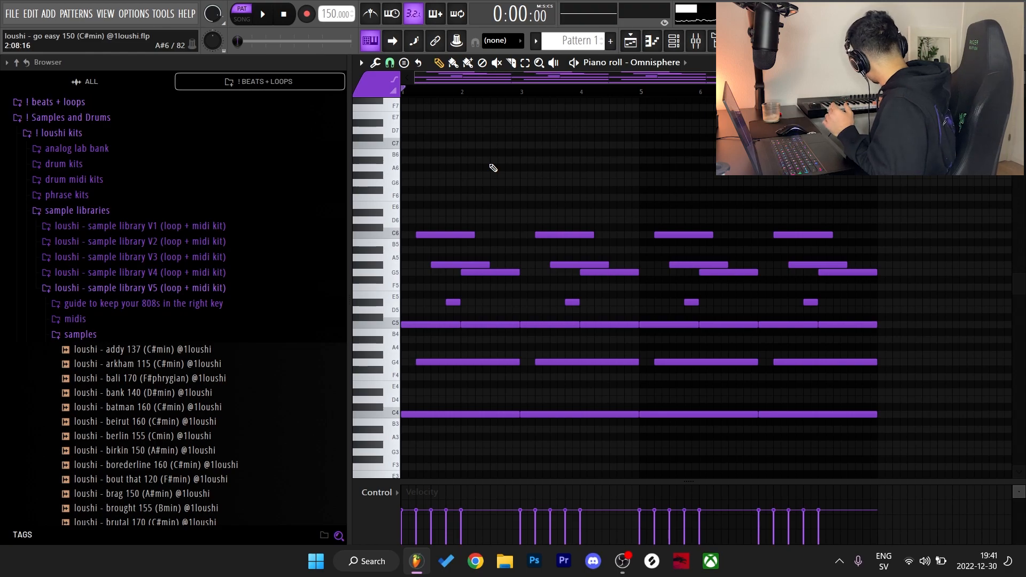
{"action": "key", "text": "space"}
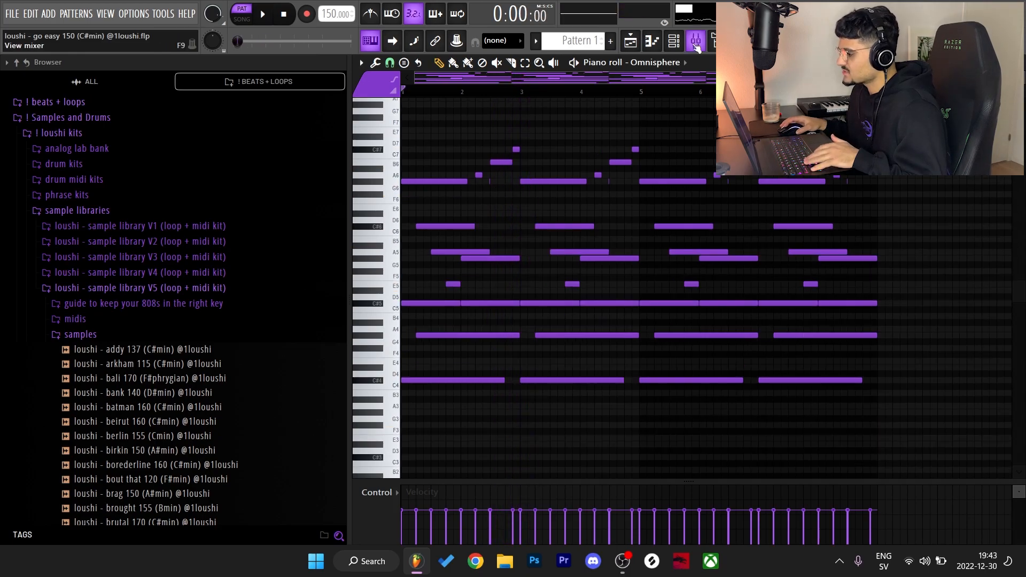
Inspect the Fruity Parametric EQ 2 curve and the Portal effect on mixer Insert 1.
{"action": "left_click", "coordinate": [696, 43]}
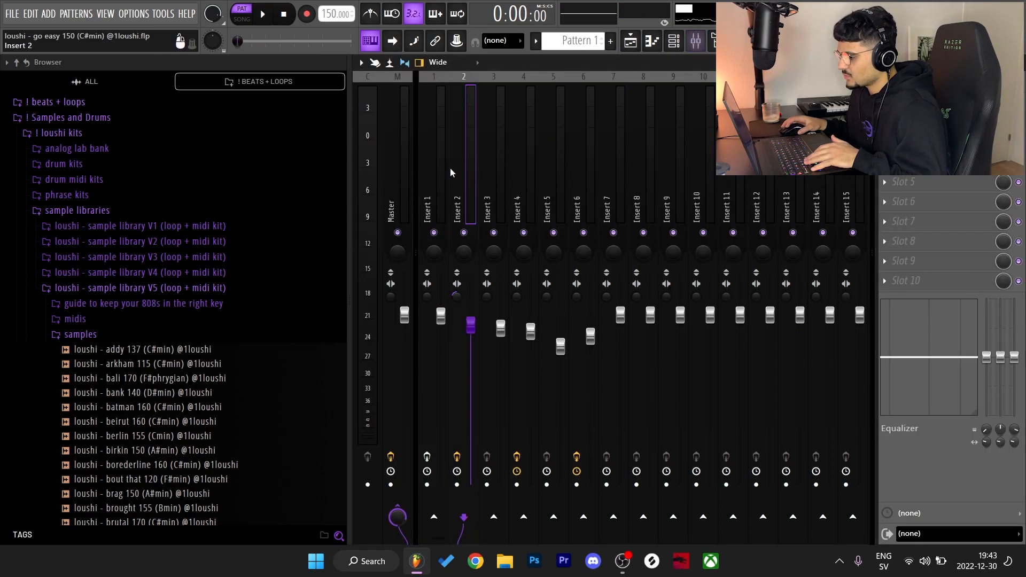
{"action": "left_click", "coordinate": [909, 142]}
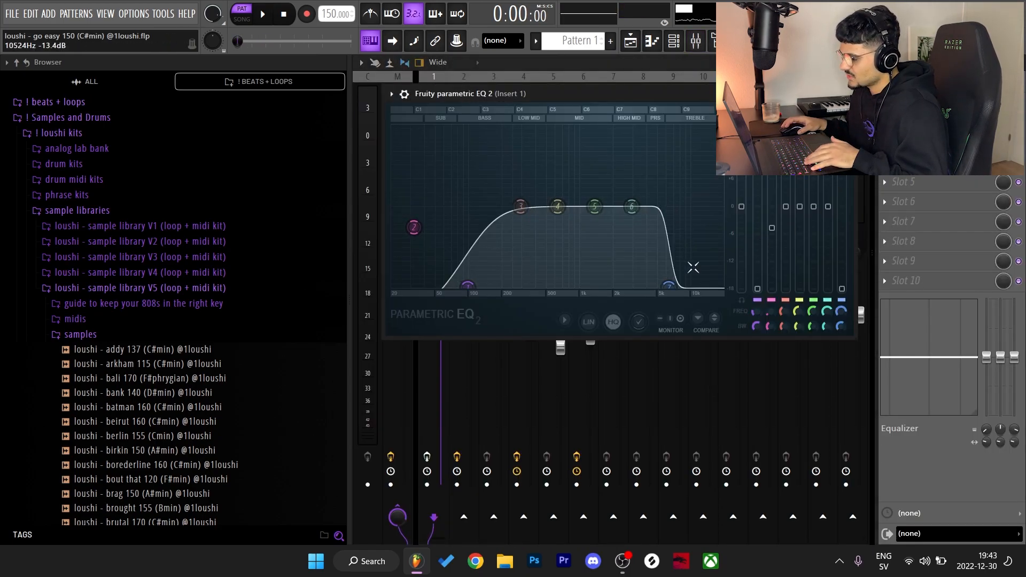
{"action": "left_click", "coordinate": [909, 122]}
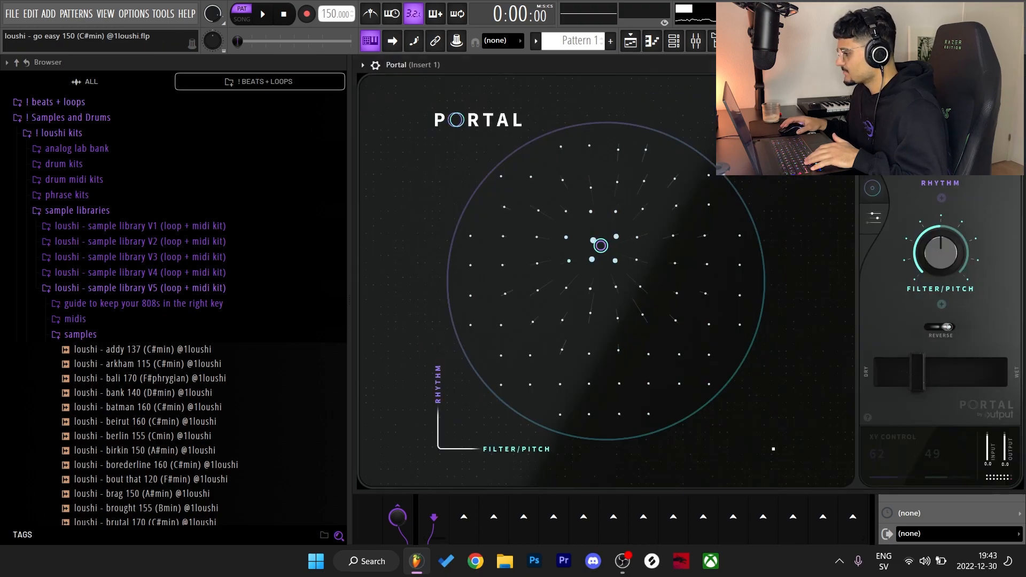
Show the LONEGUD-REV SLICED preset in Portal's Lonegud x Oli bank and check the master dry/wet amount.
{"action": "left_click", "coordinate": [941, 94]}
{"action": "scroll", "coordinate": [515, 240], "scroll_direction": "down", "scroll_amount": 10}
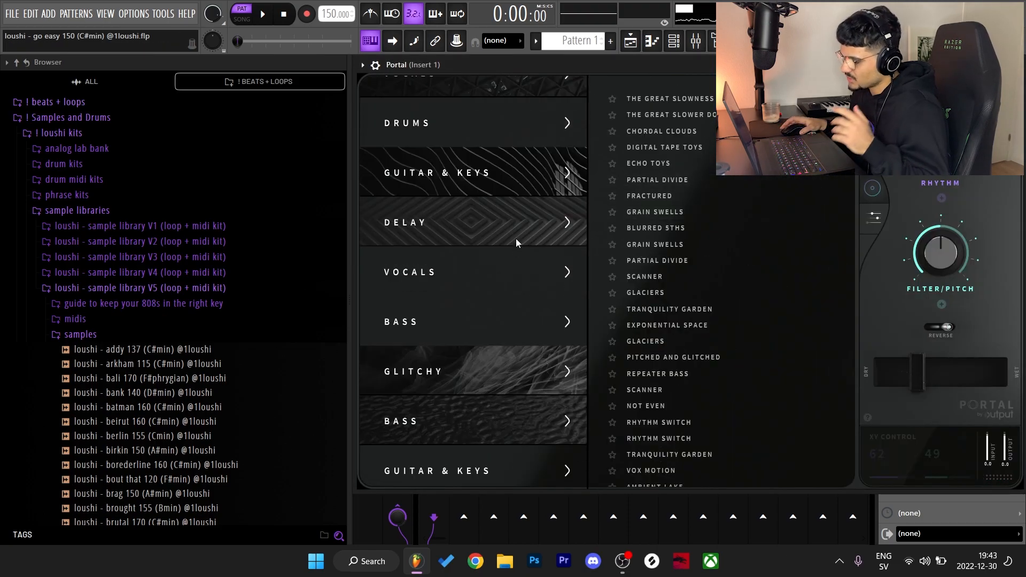
{"action": "left_click", "coordinate": [515, 238]}
{"action": "left_click", "coordinate": [709, 246]}
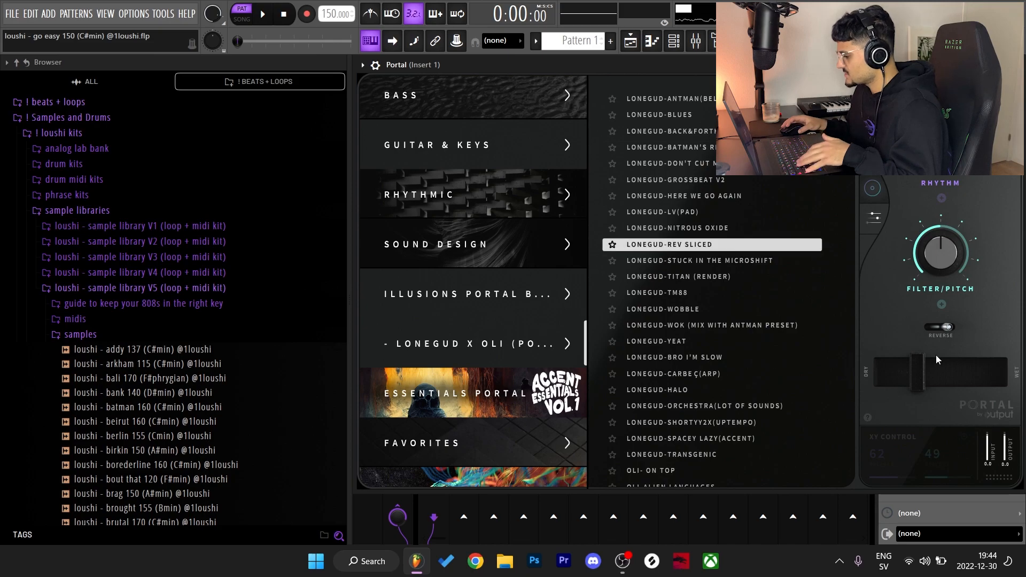
{"action": "left_click", "coordinate": [918, 367]}
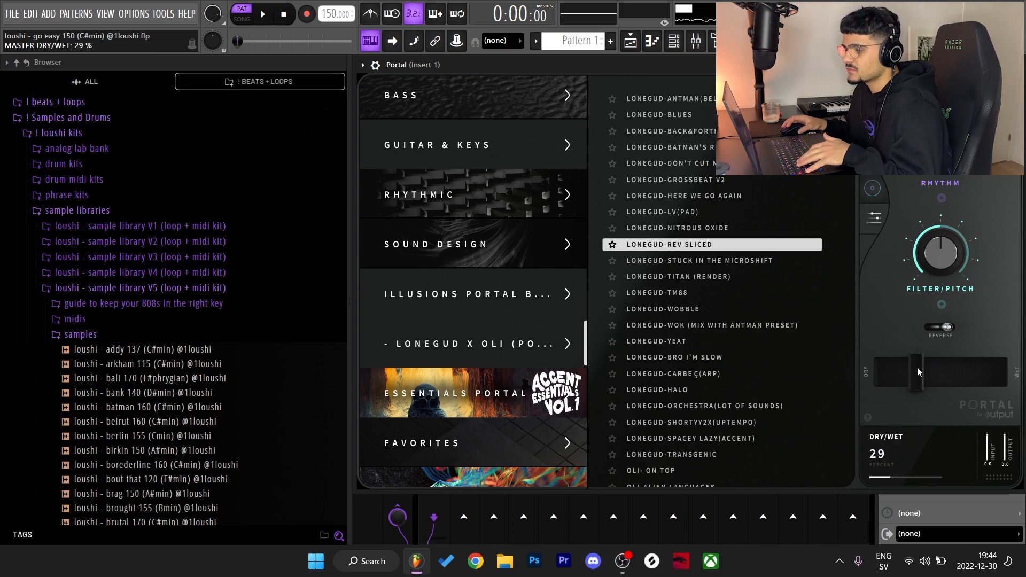
Close the Portal and equalizer windows and play the melody pattern through the Insert 1 effects.
{"action": "left_click", "coordinate": [1018, 64]}
{"action": "left_click", "coordinate": [1018, 63]}
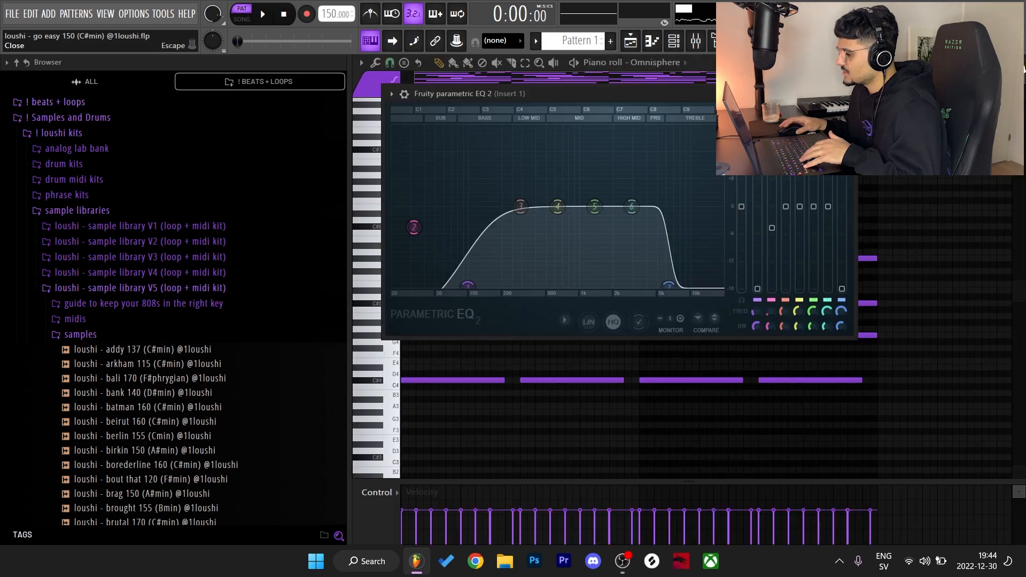
{"action": "left_click", "coordinate": [854, 89]}
{"action": "key", "text": "space"}
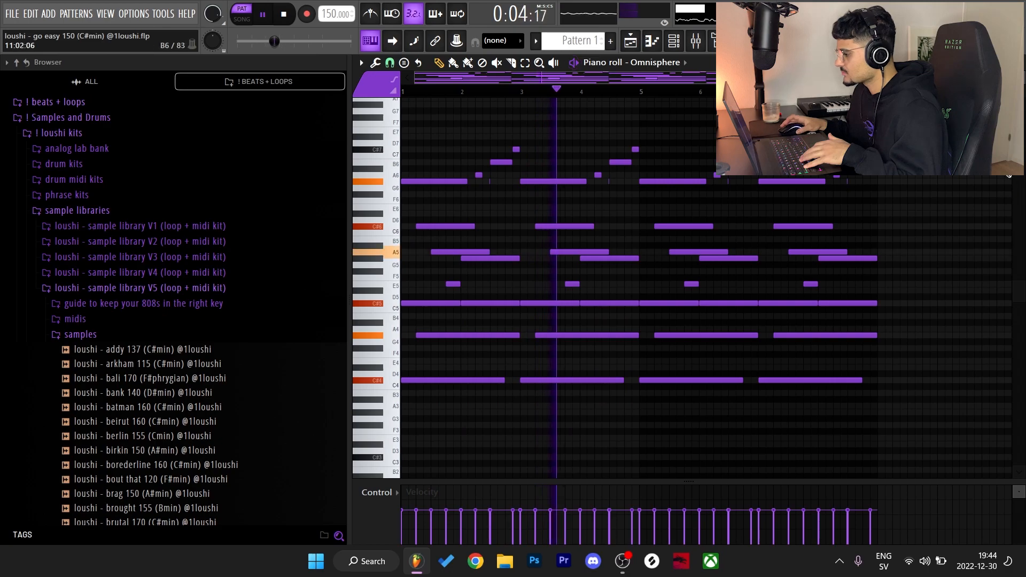
{"action": "scroll", "coordinate": [994, 210], "scroll_direction": "down", "scroll_amount": 2}
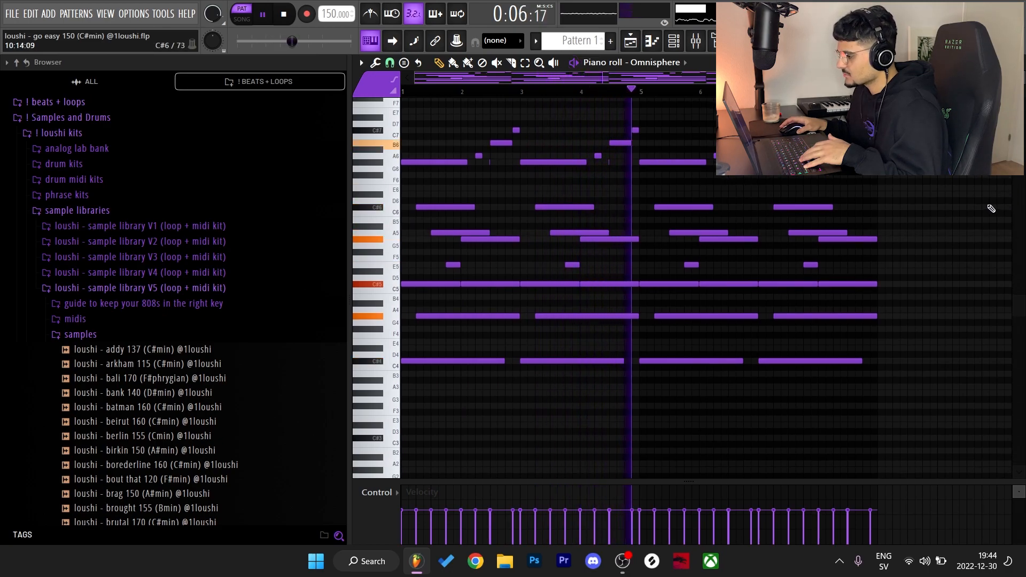
{"action": "key", "text": "space"}
Save the project and bring up the playlist arrangement.
{"action": "key", "text": "F7"}
{"action": "key", "text": "F6"}
{"action": "key", "text": "ctrl+s"}
{"action": "key", "text": "F7"}
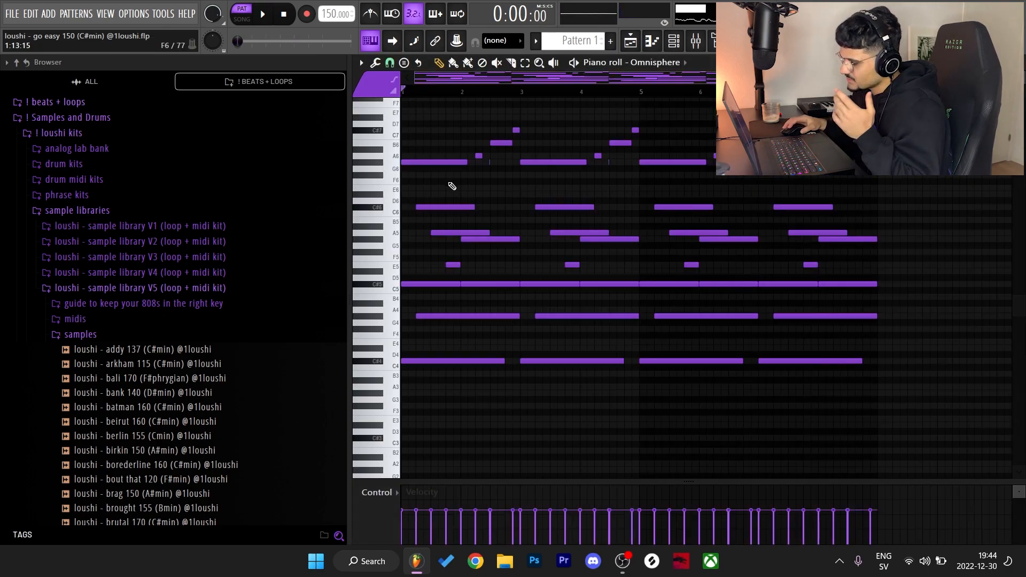
{"action": "key", "text": "F5"}
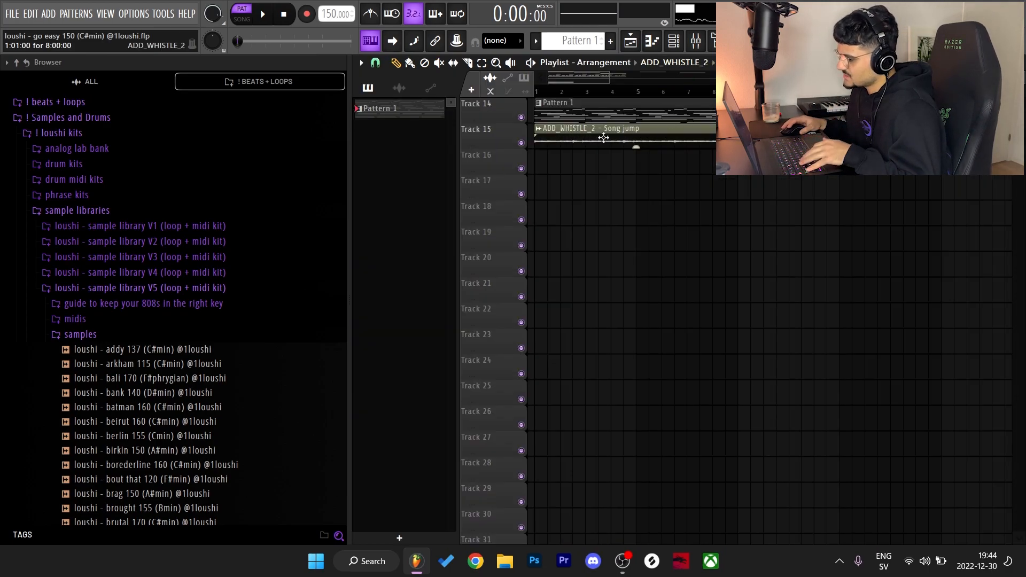
View the sample settings of the ADD_WHISTLE_2 clip and delete the Pattern 1 clip from Track 14.
{"action": "double_click", "coordinate": [588, 135]}
{"action": "left_click", "coordinate": [779, 162]}
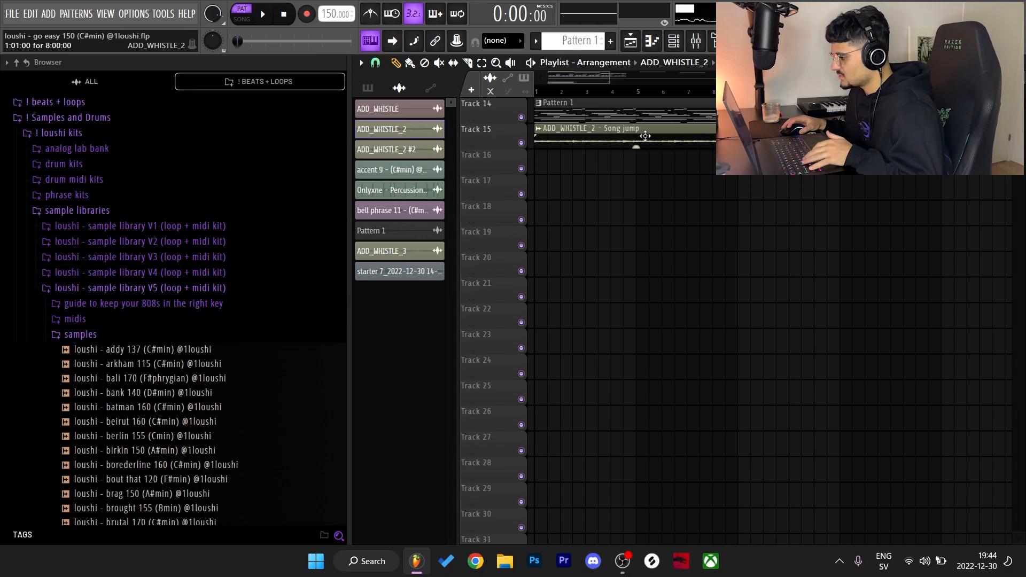
{"action": "right_click", "coordinate": [614, 113]}
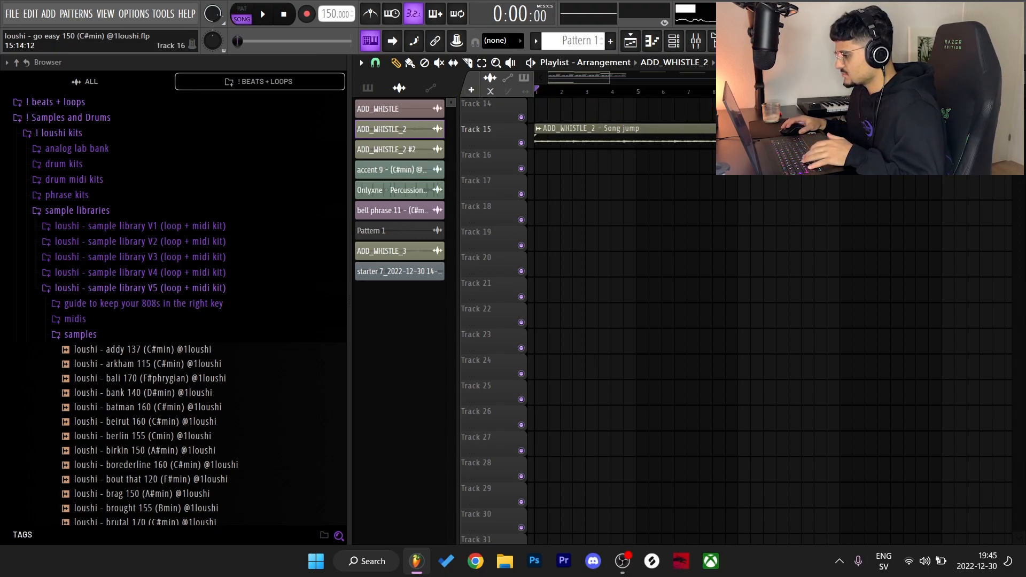
Play the ADD_WHISTLE_2 clip on Track 15 on its own and inspect its sample settings.
{"action": "key", "text": "space"}
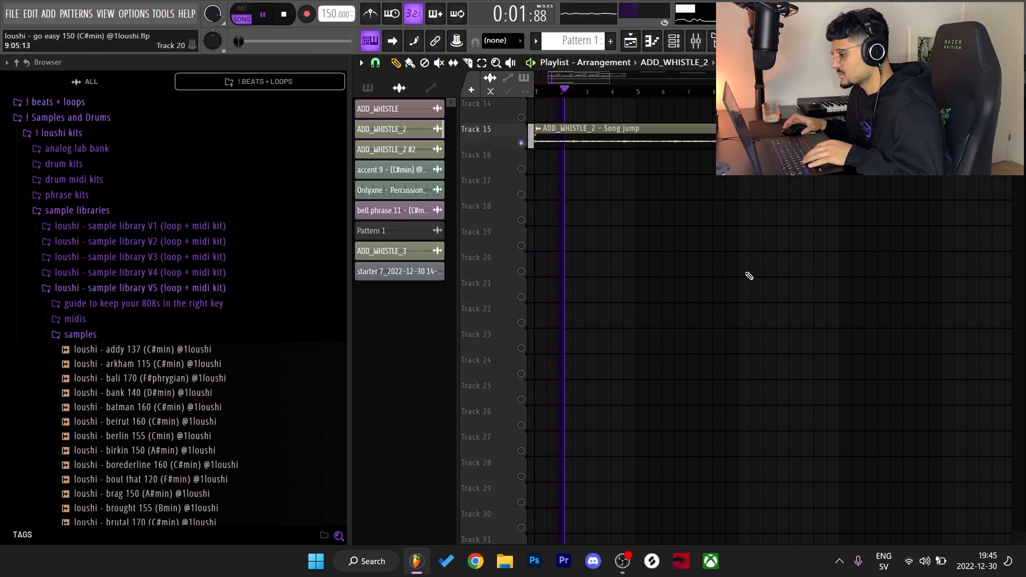
{"action": "left_click_drag", "start_coordinate": [610, 78], "coordinate": [654, 78]}
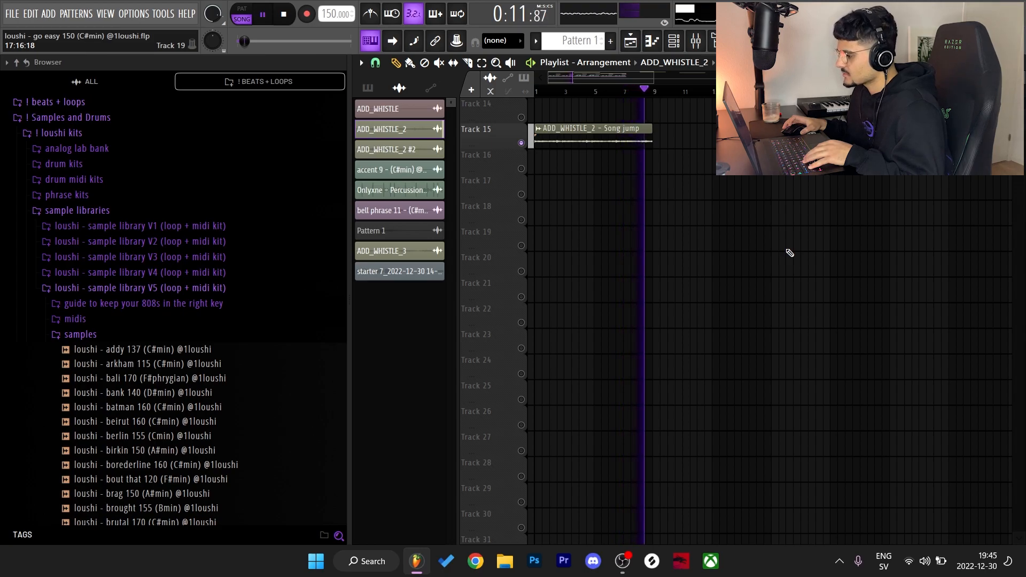
{"action": "key", "text": "space"}
{"action": "double_click", "coordinate": [559, 132]}
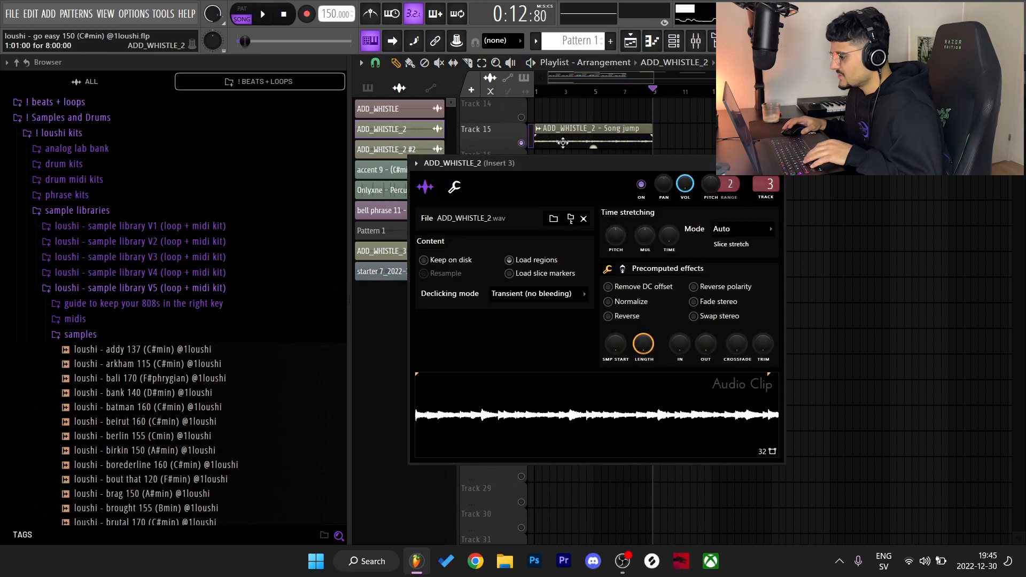
{"action": "left_click", "coordinate": [582, 69]}
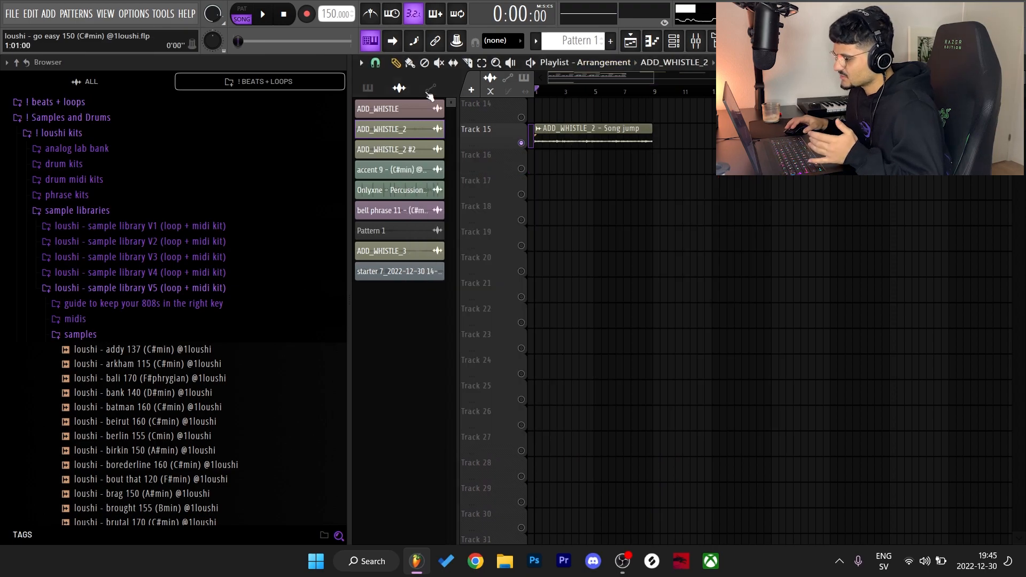
{"action": "key", "text": "space"}
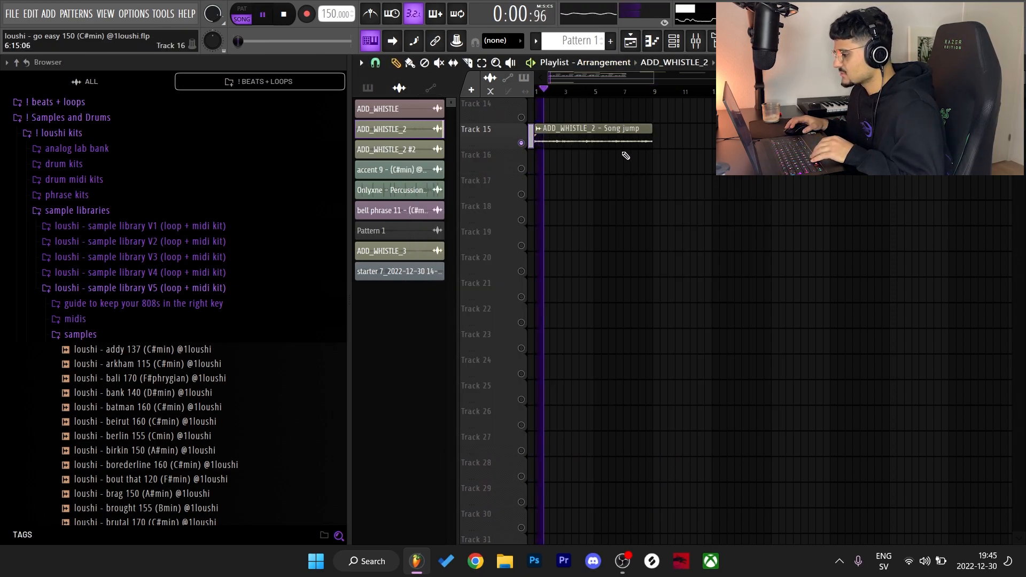
{"action": "key", "text": "space"}
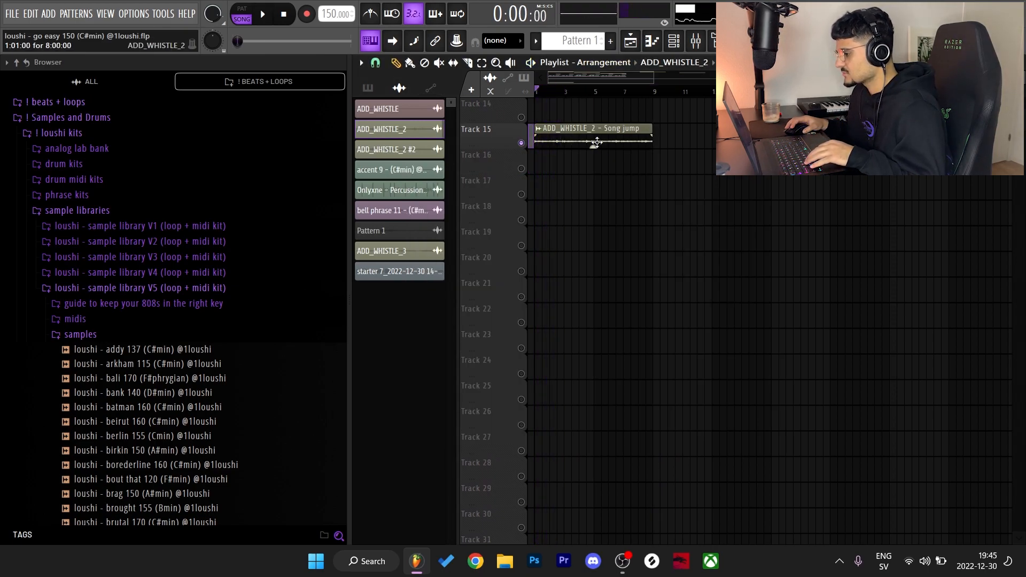
Copy the ADD_WHISTLE_2 clip to bar 9 on Track 16, enable that track, and open the original clip's pitch options.
{"action": "left_click_drag", "start_coordinate": [554, 133], "coordinate": [669, 160]}
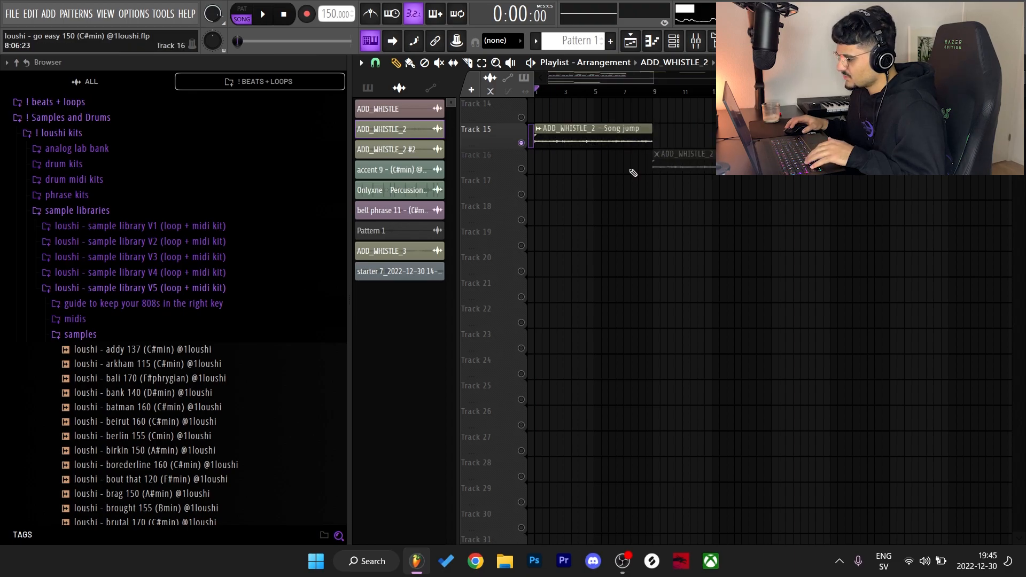
{"action": "left_click", "coordinate": [521, 169]}
{"action": "double_click", "coordinate": [543, 141]}
{"action": "right_click", "coordinate": [611, 242]}
{"action": "left_click", "coordinate": [623, 249]}
Make the copied clip on Track 16 unique and shift its time-stretching pitch.
{"action": "left_click", "coordinate": [656, 154]}
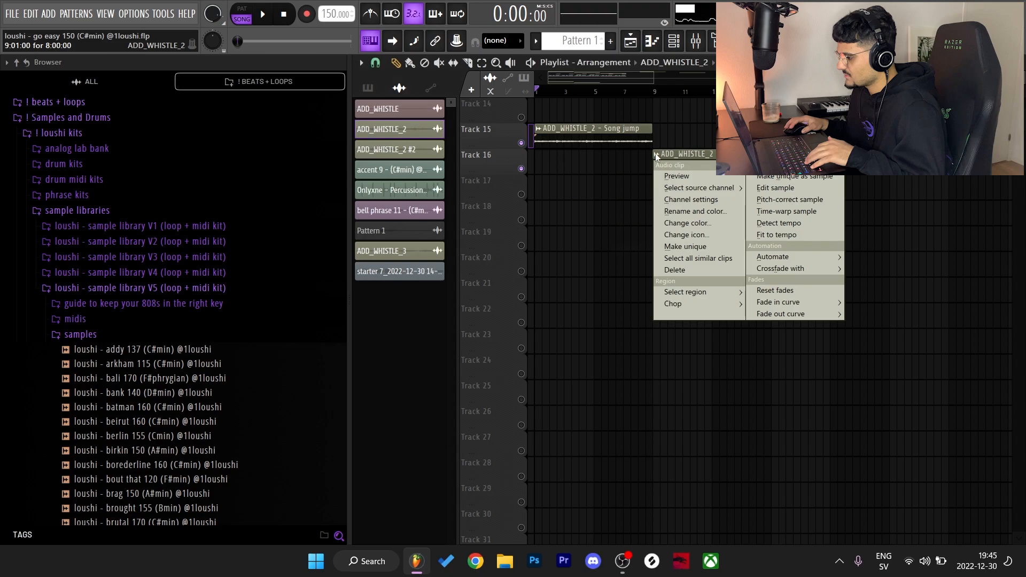
{"action": "left_click", "coordinate": [684, 246]}
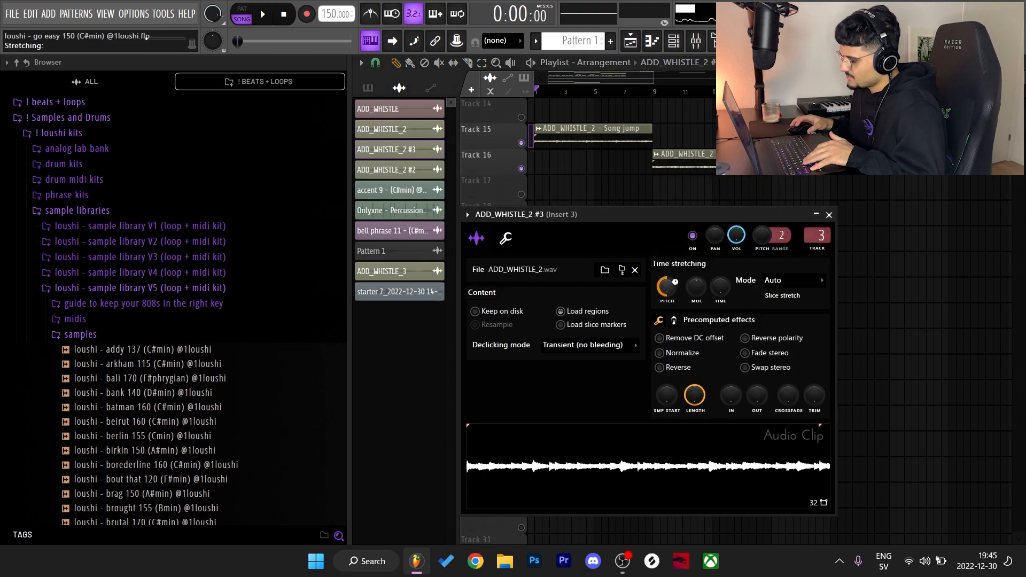
{"action": "left_click", "coordinate": [829, 215]}
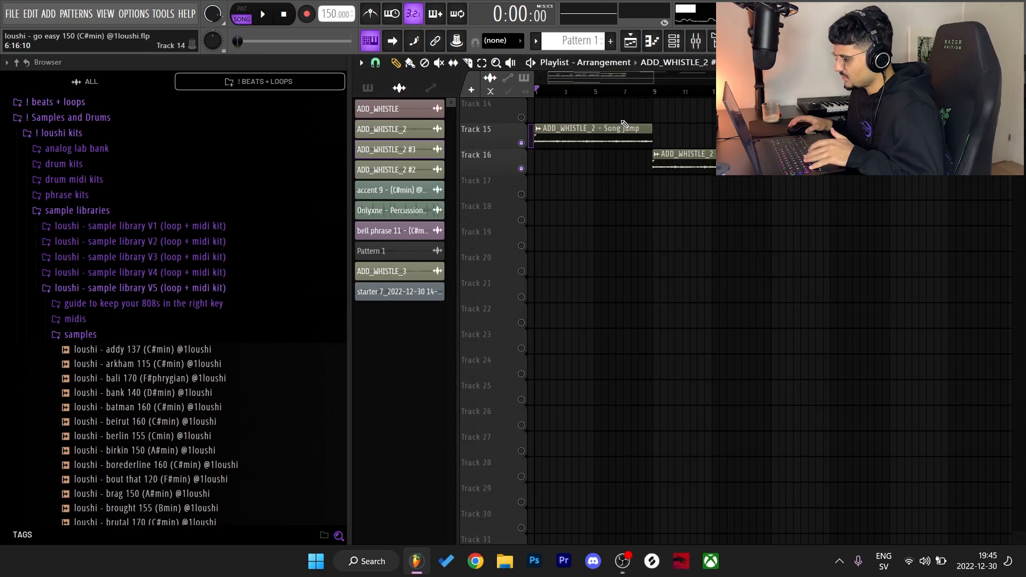
Examine the ADD_WHISTLE one-shot clips on Track 18, their source sample folder, and their time-stretch settings.
{"action": "left_click_drag", "start_coordinate": [622, 94], "coordinate": [659, 107]}
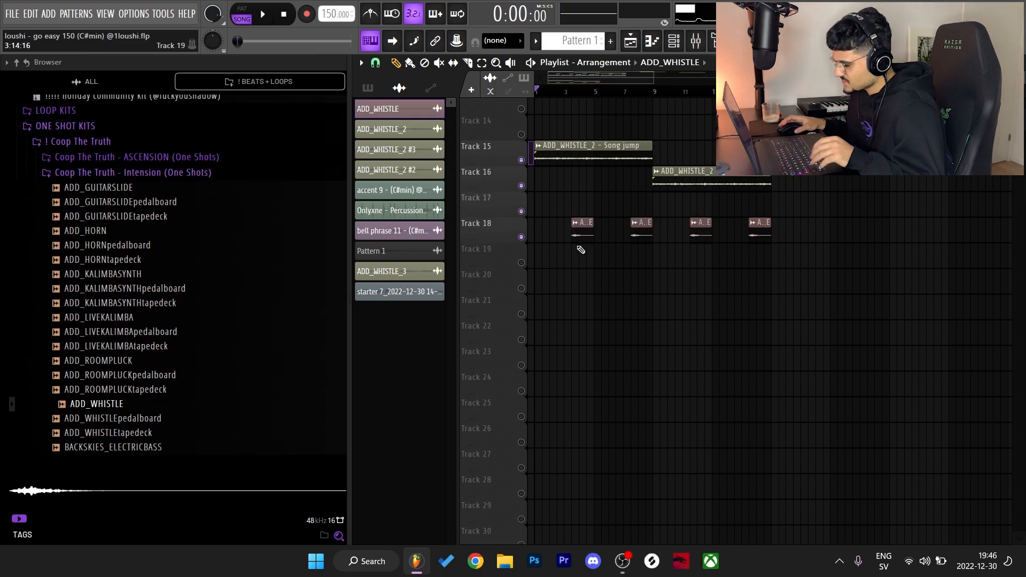
{"action": "scroll", "coordinate": [581, 250], "scroll_direction": "up", "scroll_amount": 3}
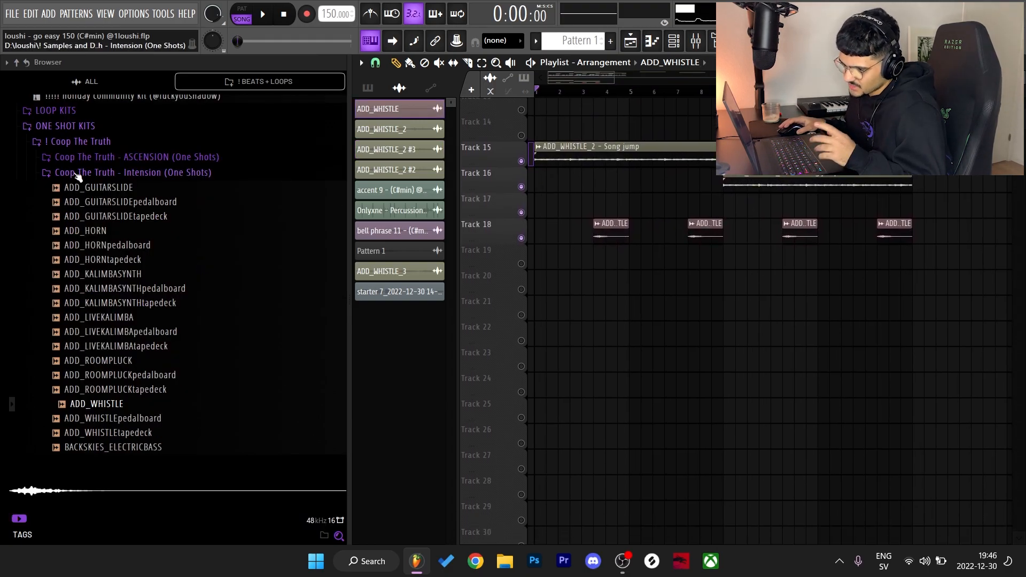
{"action": "scroll", "coordinate": [129, 299], "scroll_direction": "down", "scroll_amount": 4}
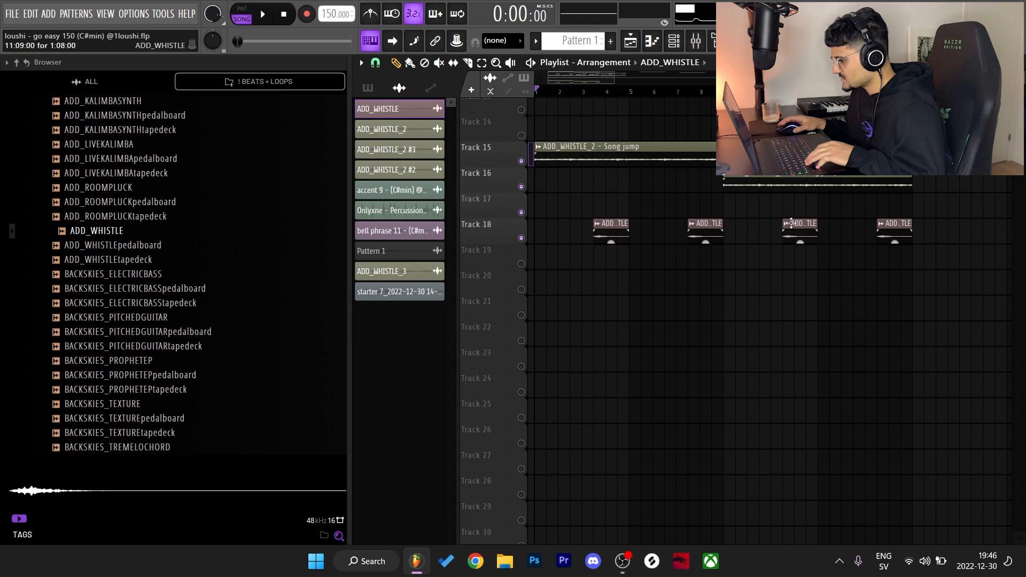
{"action": "double_click", "coordinate": [614, 219]}
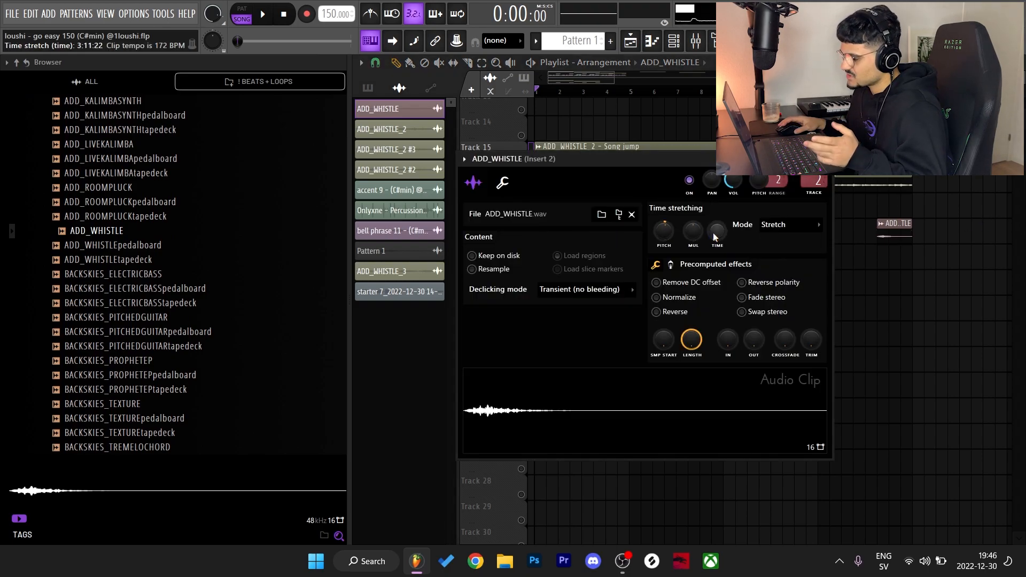
{"action": "key", "text": "Escape"}
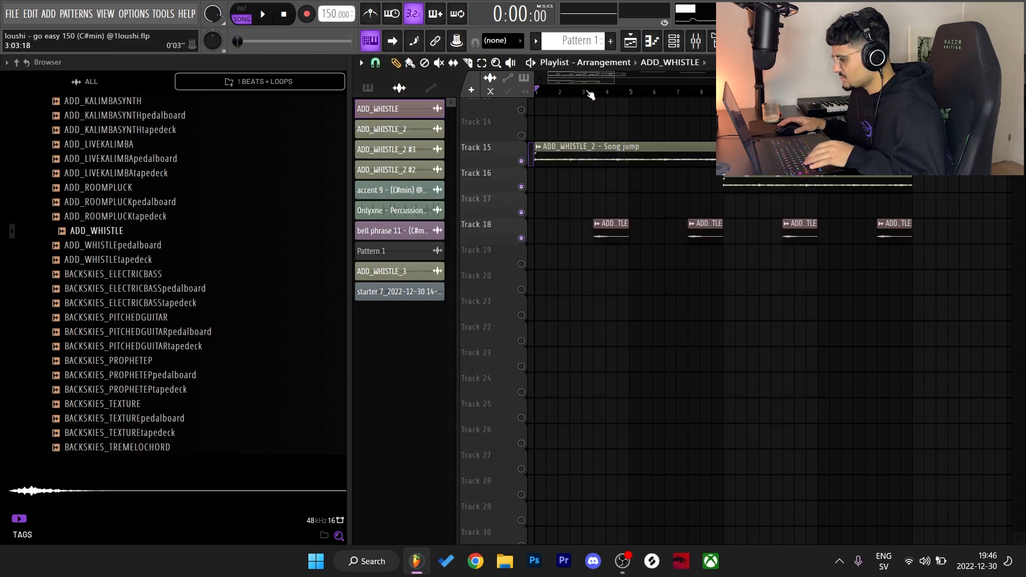
Check the mixer routing of the ADD_WHISTLE sample and the effects on Insert 2.
{"action": "double_click", "coordinate": [619, 235]}
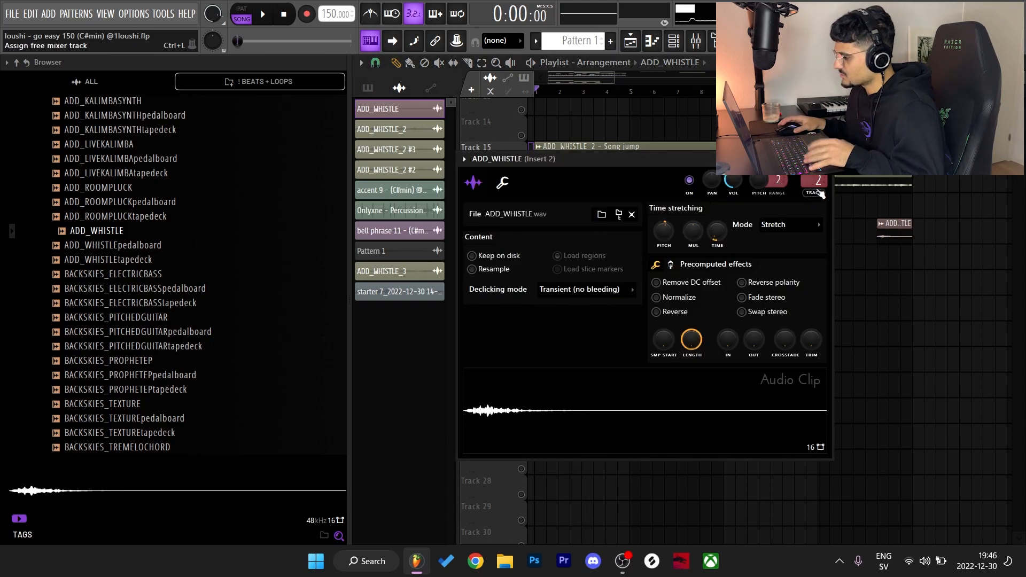
{"action": "left_click", "coordinate": [696, 40]}
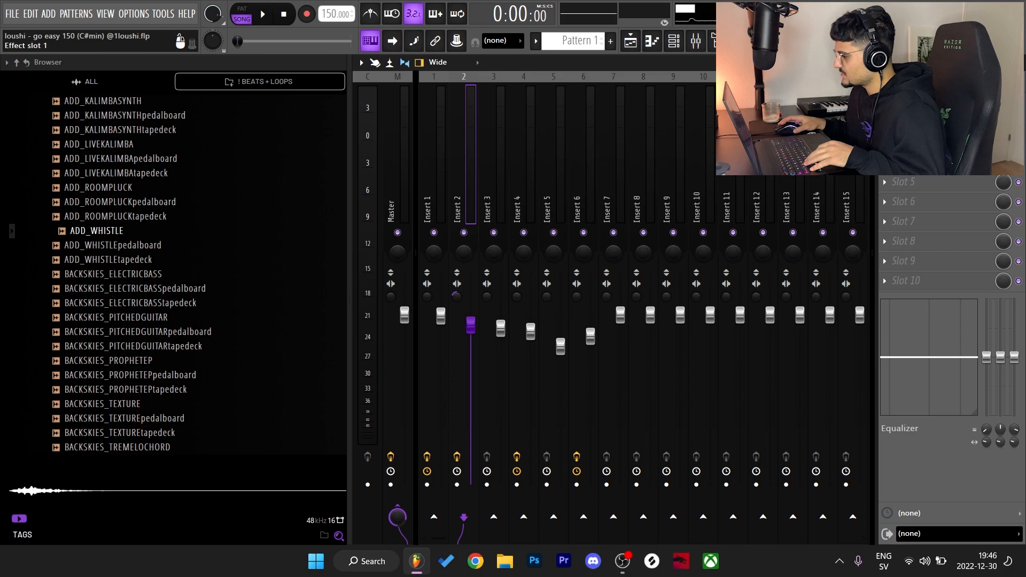
{"action": "left_click", "coordinate": [929, 103]}
{"action": "left_click", "coordinate": [960, 216]}
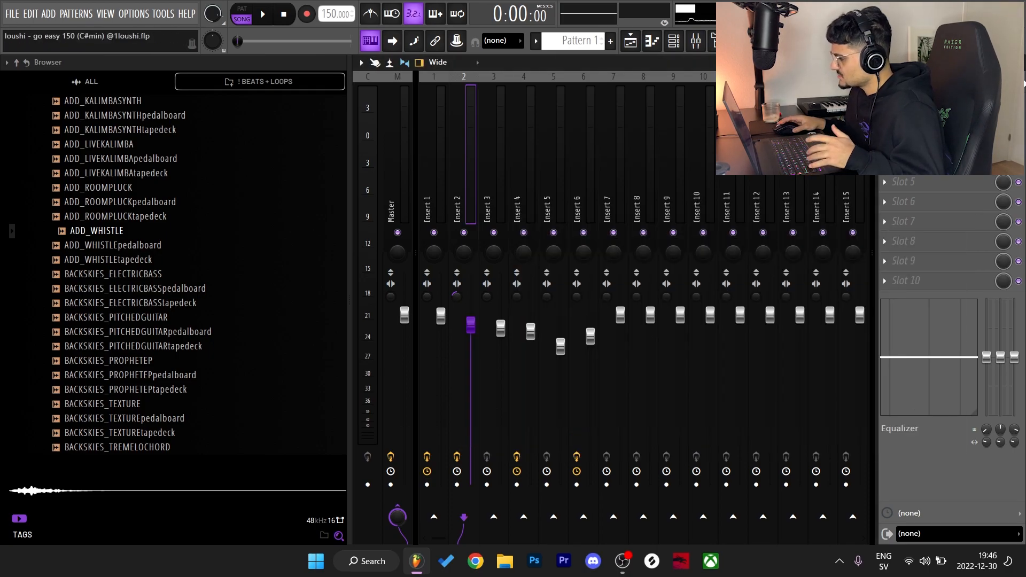
{"action": "key", "text": "Escape"}
{"action": "key", "text": "Escape"}
Play the arrangement with the ADD_WHISTLE clips on Track 18 alongside the main loop on Track 15.
{"action": "key", "text": "space"}
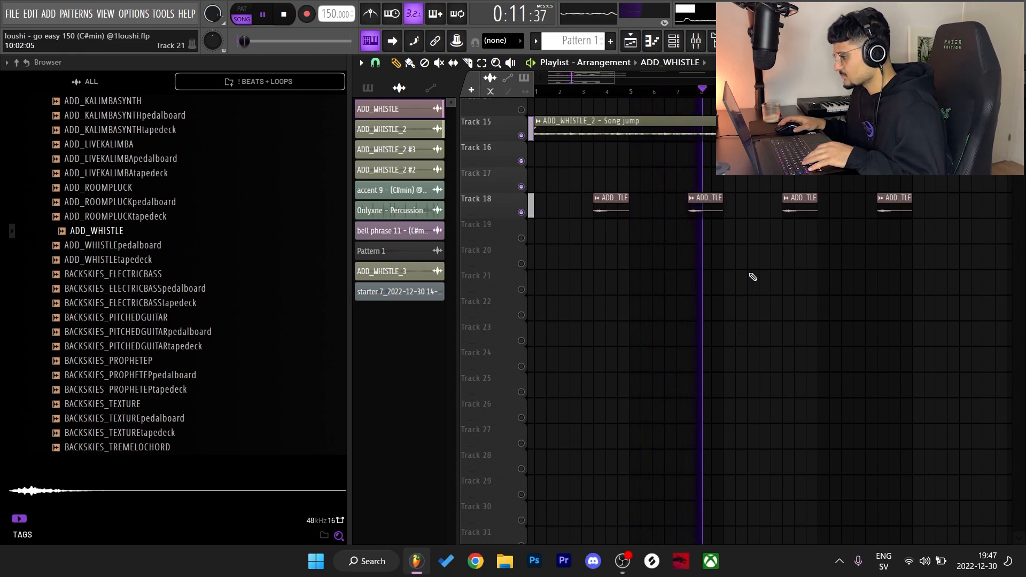
{"action": "key", "text": "space"}
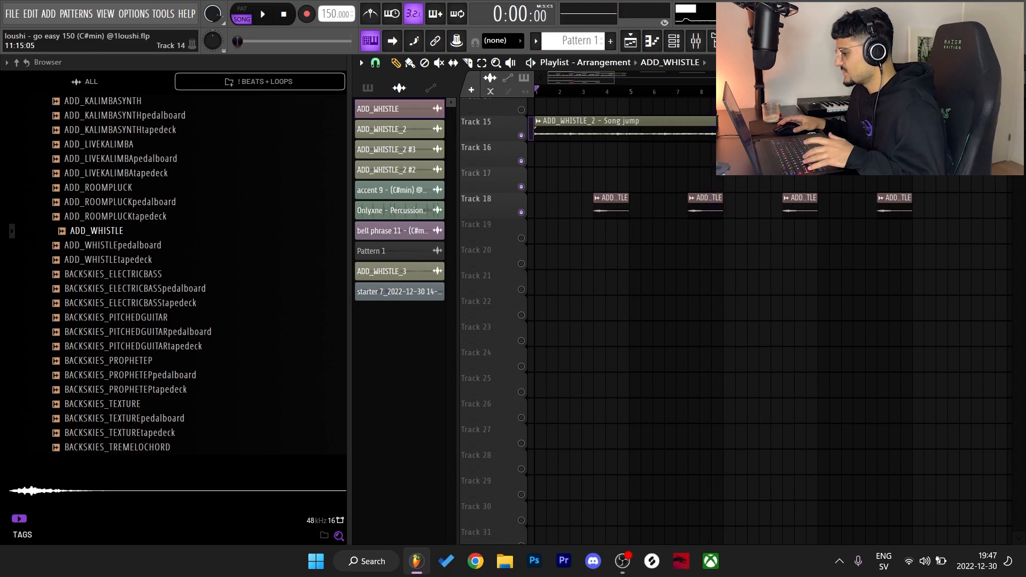
{"action": "left_click_drag", "start_coordinate": [784, 92], "coordinate": [766, 202]}
{"action": "key", "text": "space"}
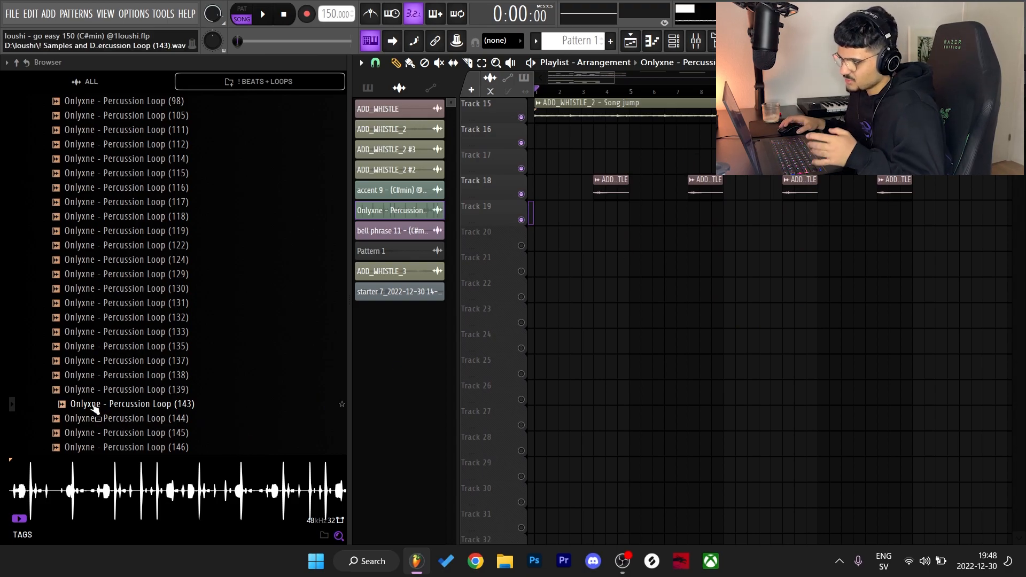
Browse the Onlyxne percussion loops around Percussion Loop (143) in the sample library.
{"action": "scroll", "coordinate": [95, 409], "scroll_direction": "up", "scroll_amount": 8}
{"action": "scroll", "coordinate": [112, 321], "scroll_direction": "down", "scroll_amount": 12}
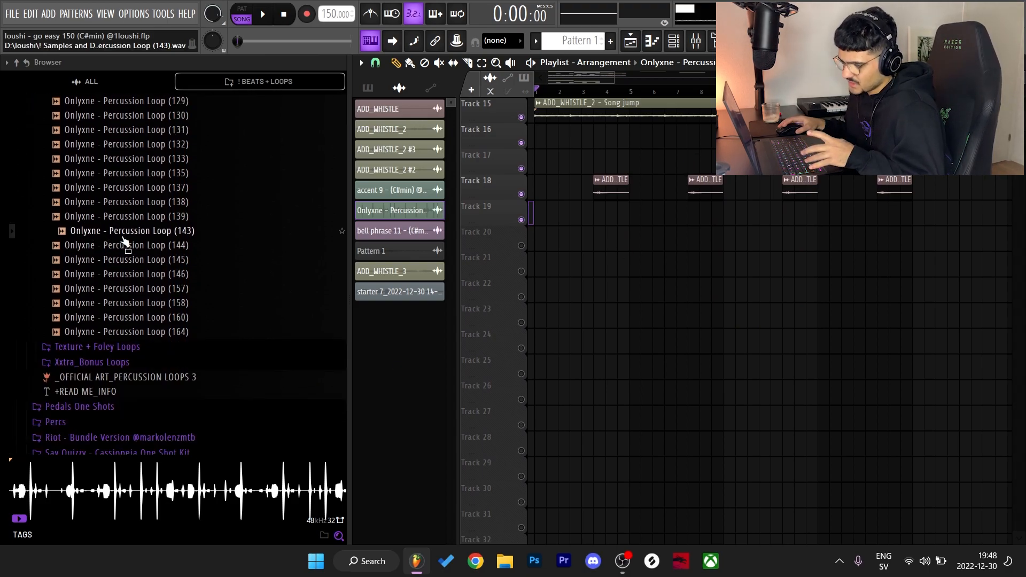
Place Onlyxne - Percussion Loop (143) at the start of Track 19, play it, and check its time-stretch settings.
{"action": "left_click_drag", "start_coordinate": [164, 237], "coordinate": [546, 213]}
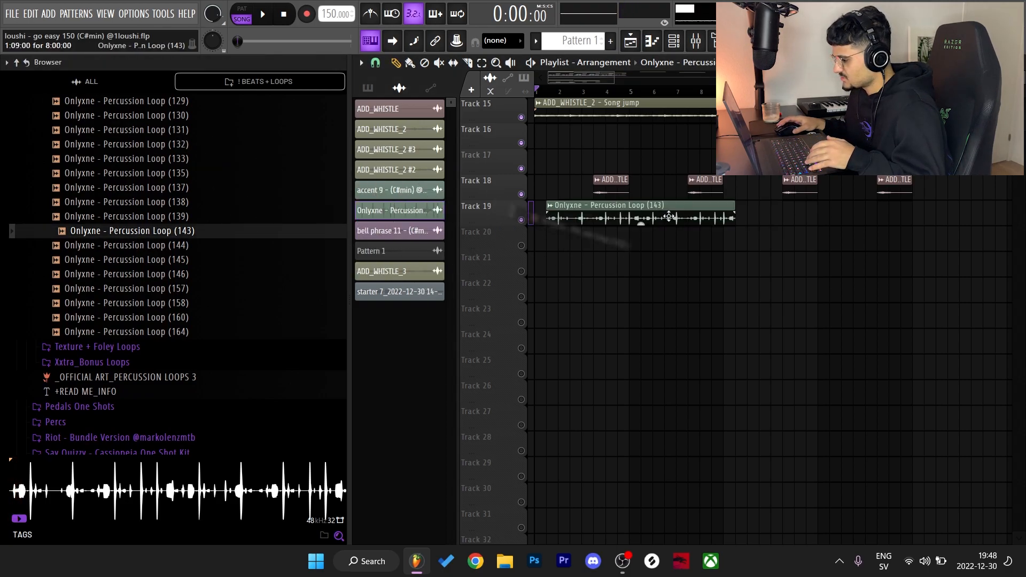
{"action": "key", "text": "space"}
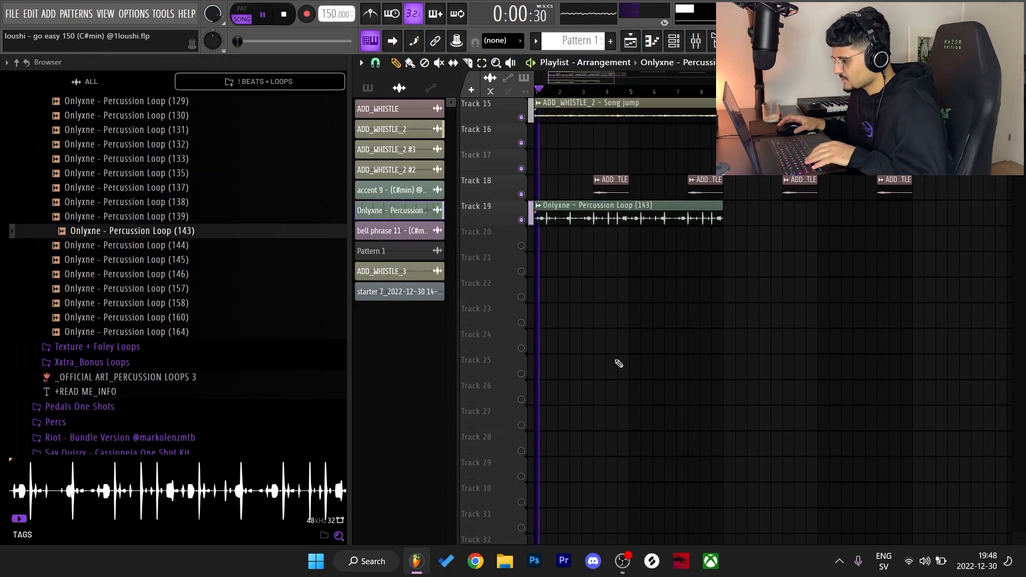
{"action": "key", "text": "space"}
{"action": "double_click", "coordinate": [556, 219]}
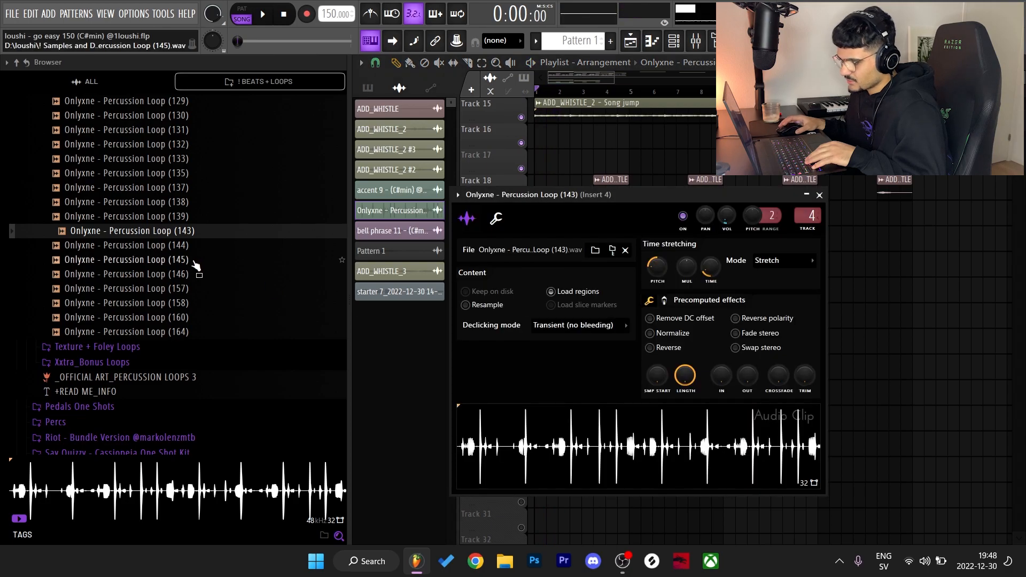
{"action": "left_click", "coordinate": [172, 232]}
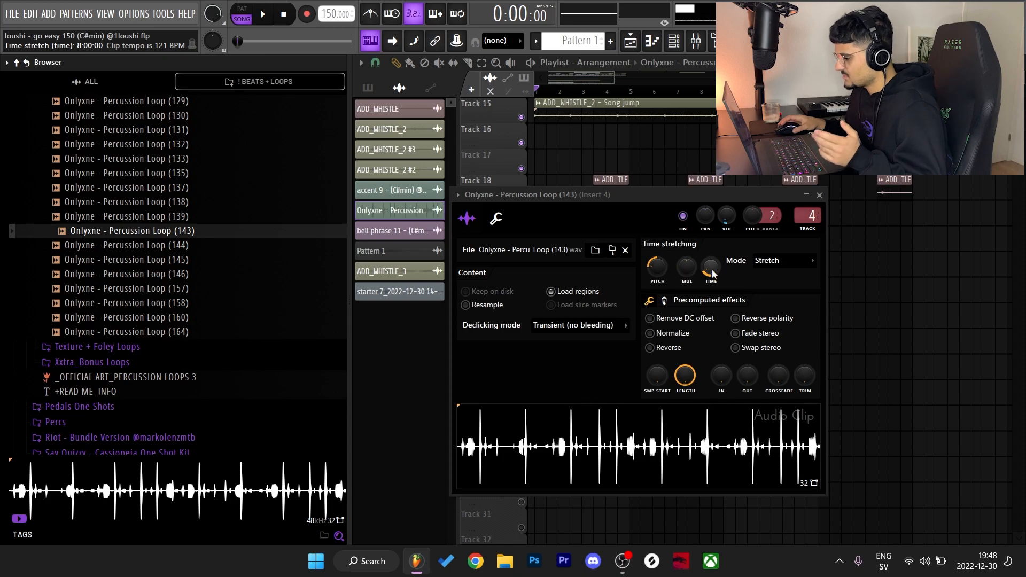
{"action": "key", "text": "Escape"}
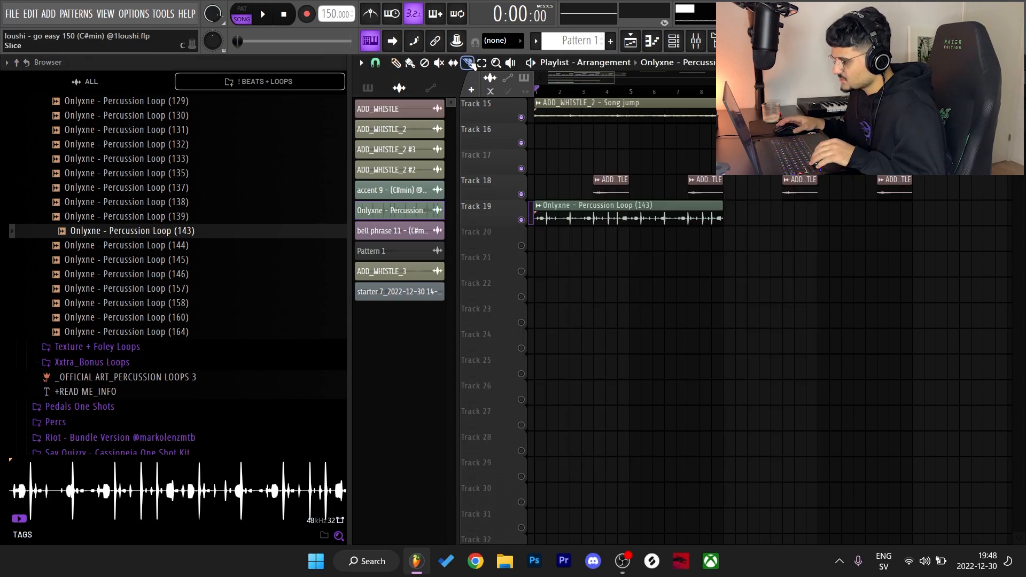
Slice the percussion loop on Track 19 into pieces with short gaps between them, keeping only the first four bars.
{"action": "scroll", "coordinate": [557, 259], "scroll_direction": "up", "scroll_amount": 3}
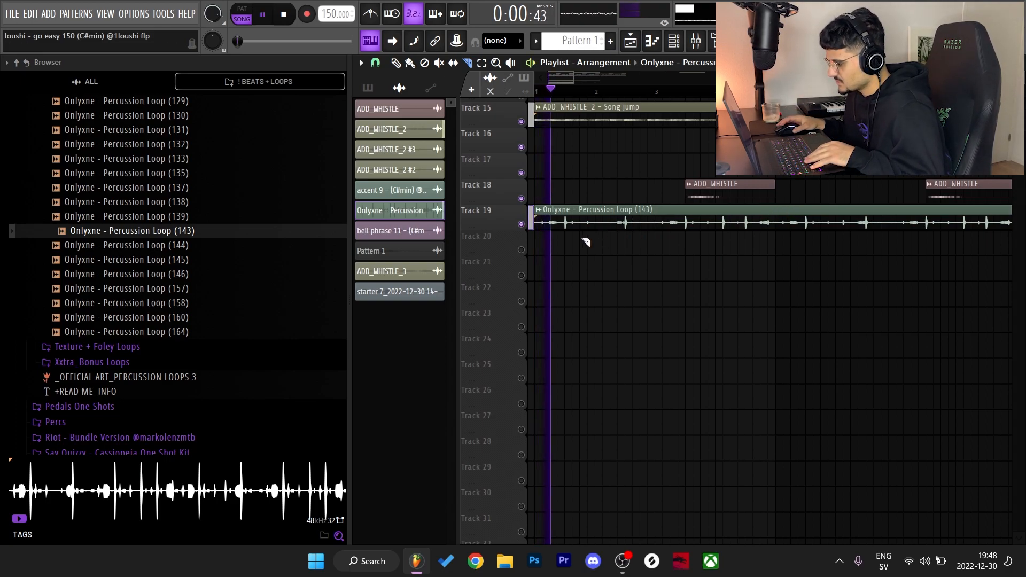
{"action": "key", "text": "space"}
{"action": "left_click", "coordinate": [619, 228]}
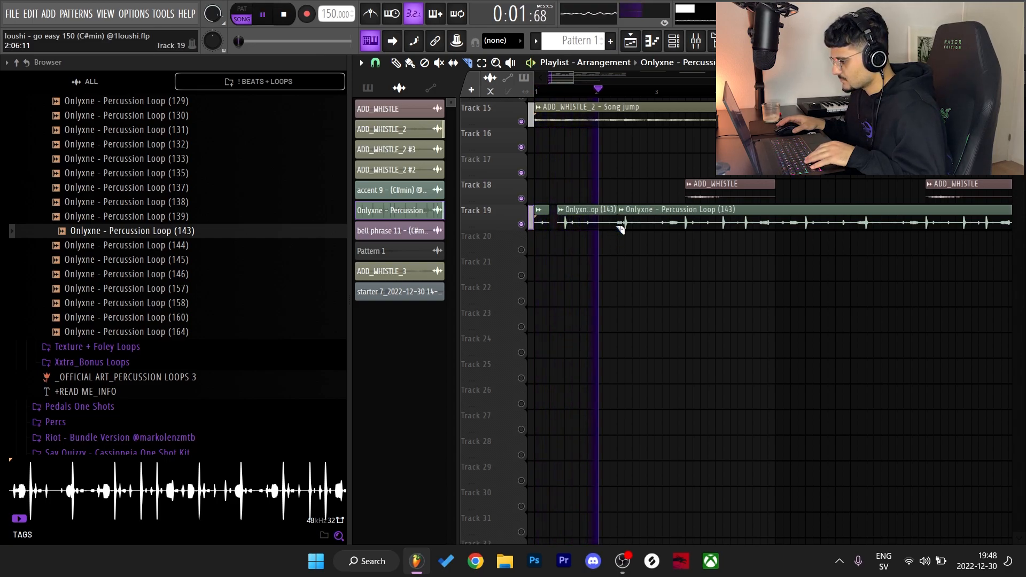
{"action": "left_click", "coordinate": [675, 228]}
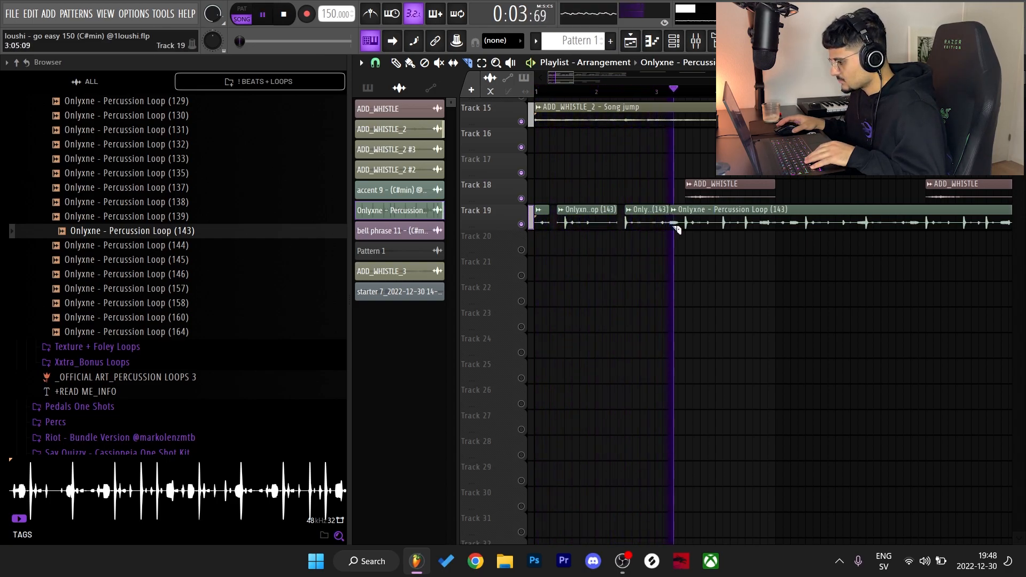
{"action": "left_click", "coordinate": [761, 227]}
{"action": "right_click", "coordinate": [770, 226]}
{"action": "key", "text": "b"}
{"action": "key", "text": "space"}
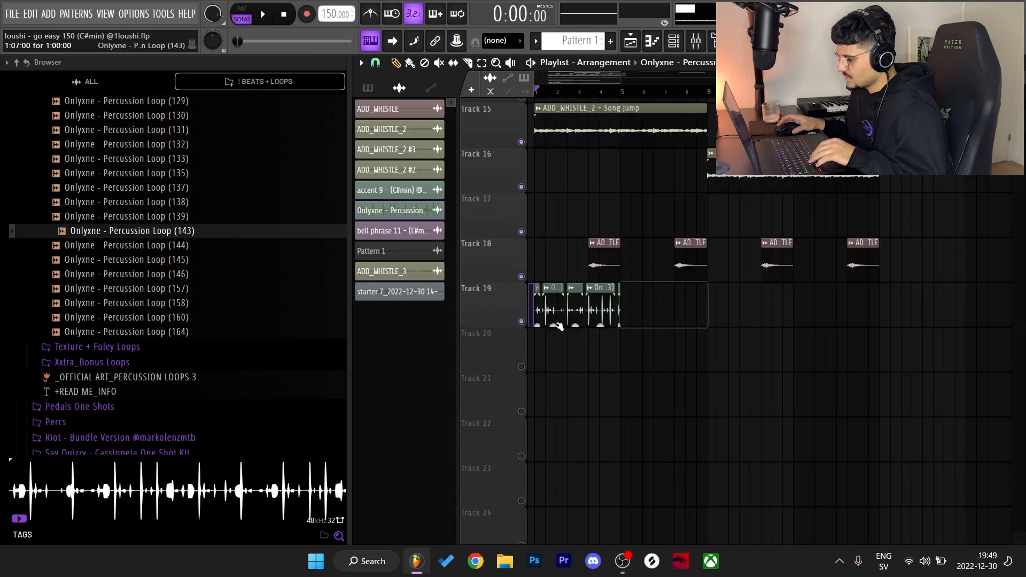
Repeat the sliced four-bar percussion section along Track 19 up to bar 17 and play the arrangement.
{"action": "mouse_move", "coordinate": [728, 311]}
{"action": "left_mouse_down"}
{"action": "mouse_move", "coordinate": [624, 323]}
{"action": "mouse_move", "coordinate": [536, 318]}
{"action": "mouse_move", "coordinate": [720, 310]}
{"action": "mouse_move", "coordinate": [676, 312]}
{"action": "left_mouse_up"}
{"action": "right_click", "coordinate": [854, 363]}
{"action": "left_click_drag", "start_coordinate": [784, 369], "coordinate": [536, 321], "text": "ctrl"}
{"action": "left_click_drag", "start_coordinate": [665, 306], "coordinate": [838, 313], "text": "shift"}
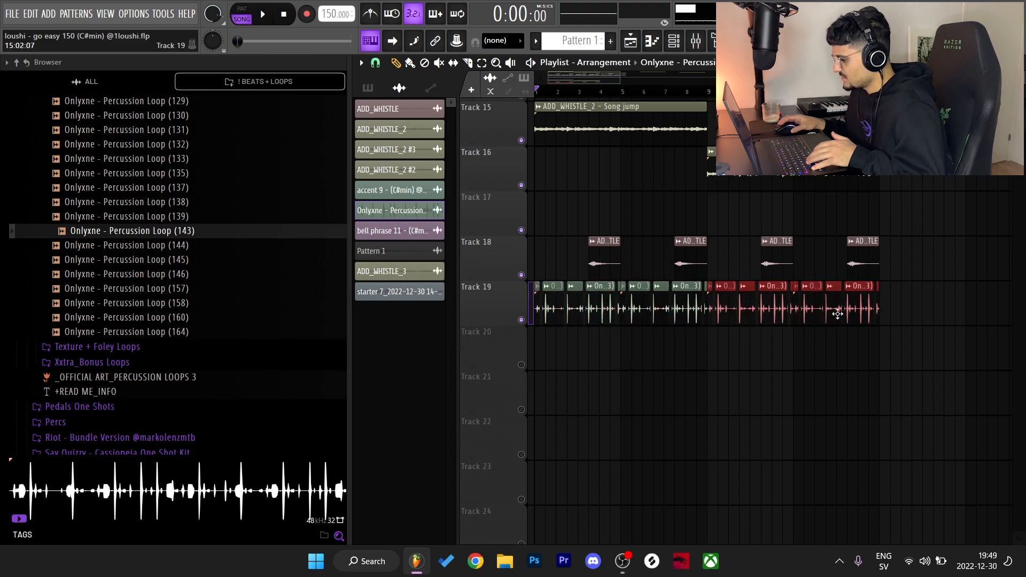
{"action": "left_click", "coordinate": [783, 436]}
{"action": "key", "text": "space"}
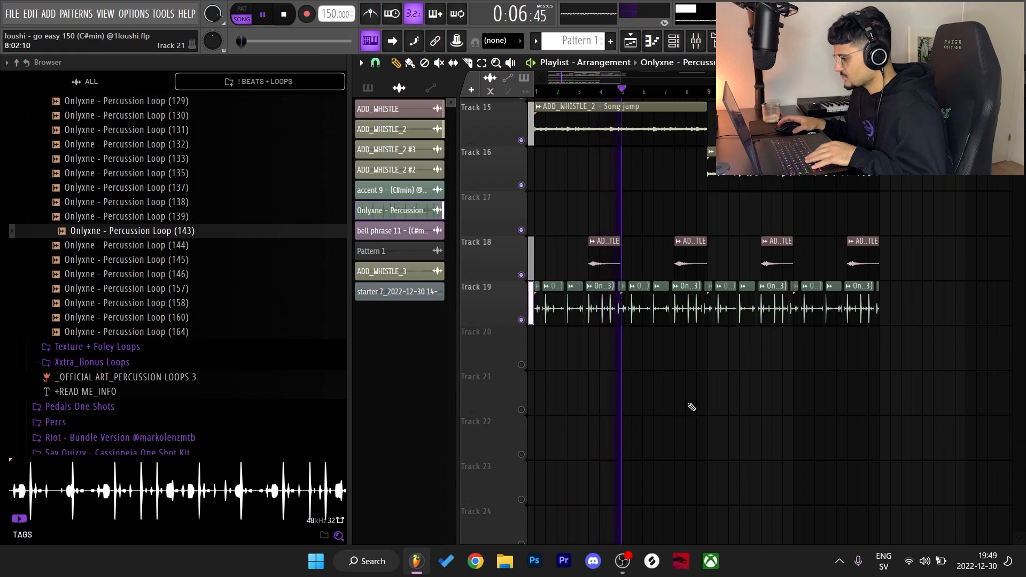
{"action": "key", "text": "space"}
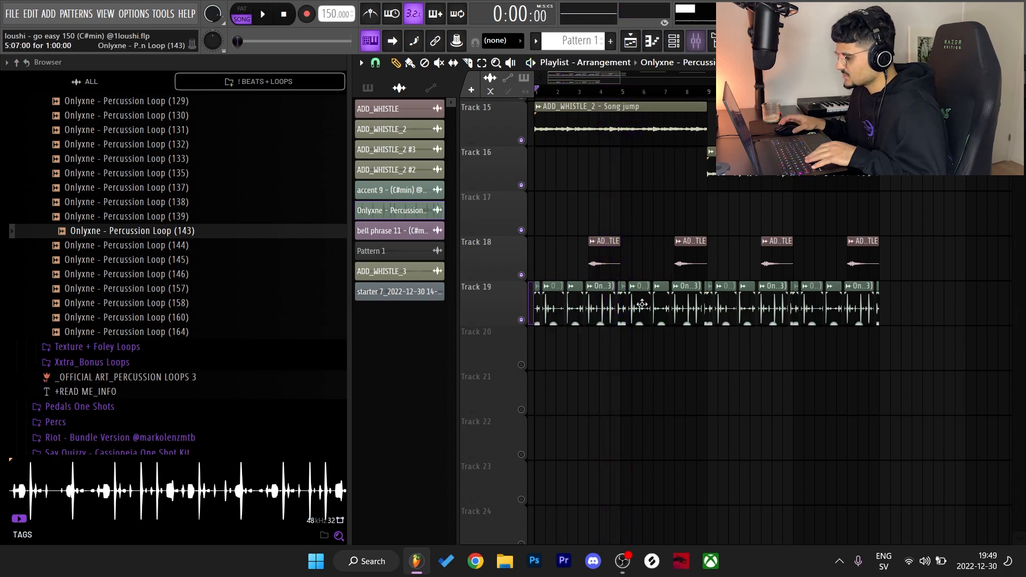
Check the percussion loop's mixer channel and the Fruity parametric EQ 2 curve on Insert 4.
{"action": "left_click", "coordinate": [700, 41]}
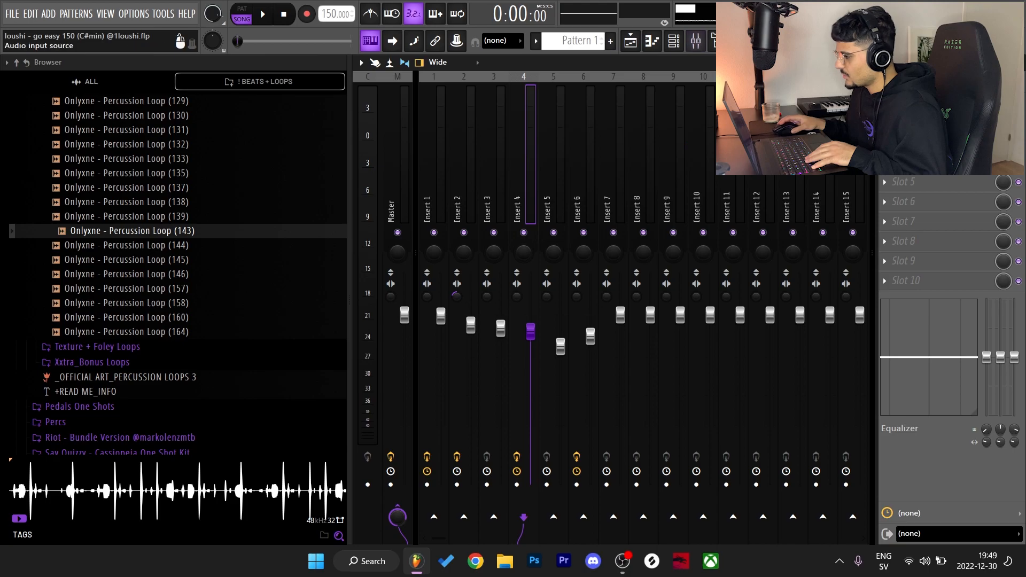
{"action": "left_click", "coordinate": [922, 103]}
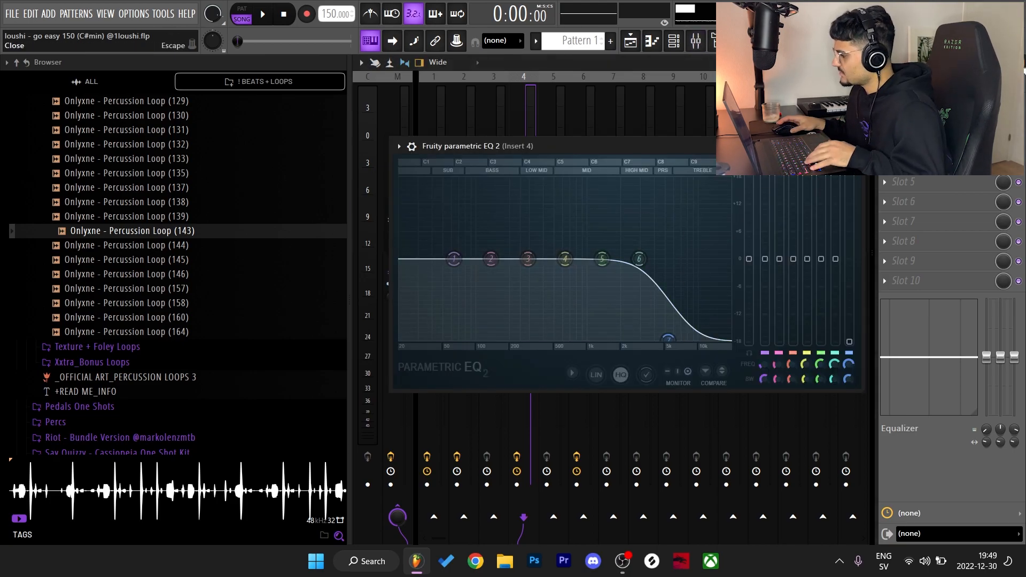
{"action": "left_click", "coordinate": [1019, 64]}
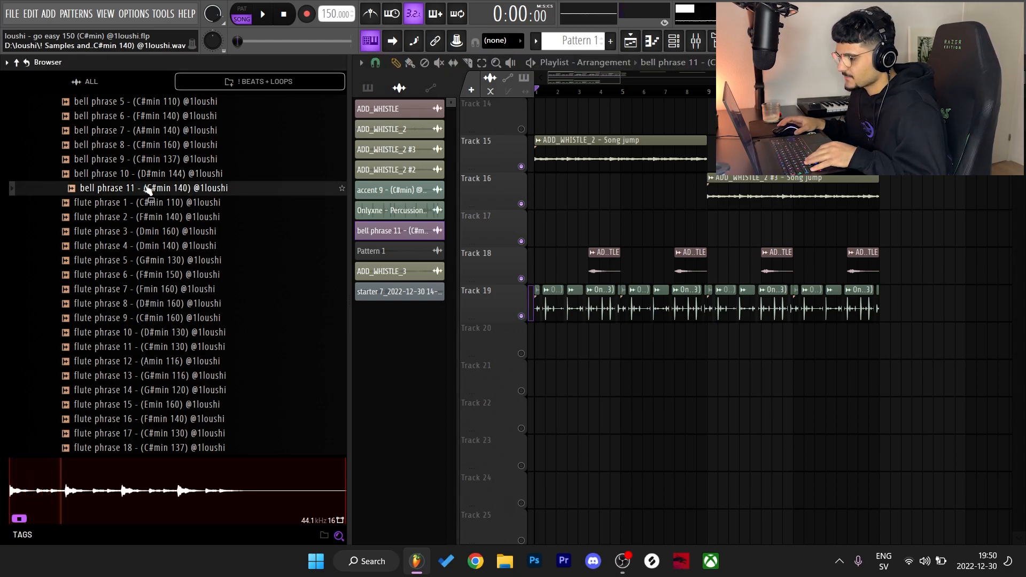
Place the bell phrase 11 - (C#min 140) sample at the start of Track 20 and open its time-stretch settings.
{"action": "left_click_drag", "start_coordinate": [148, 191], "coordinate": [554, 350]}
{"action": "double_click", "coordinate": [645, 347]}
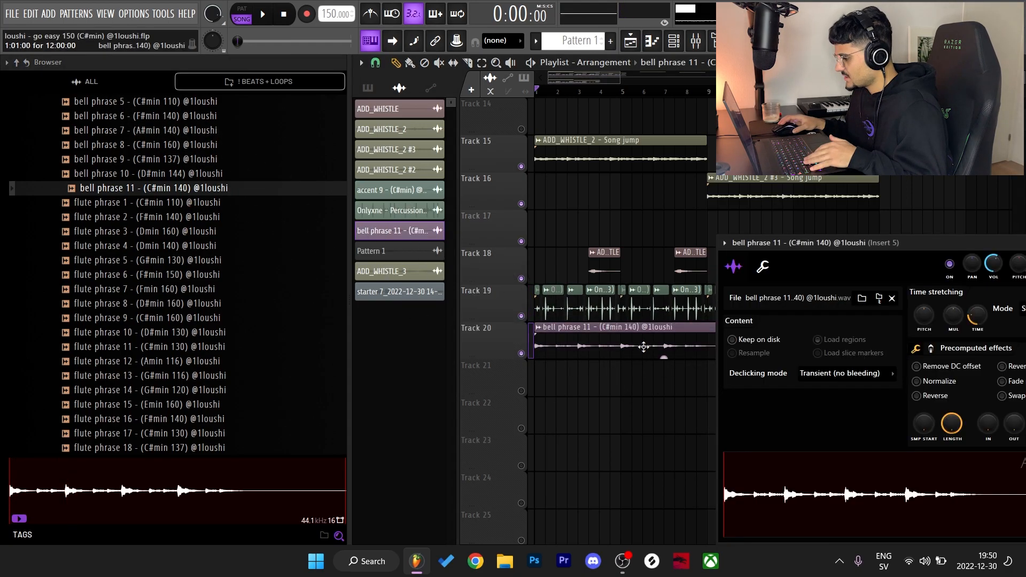
{"action": "left_click_drag", "start_coordinate": [959, 302], "coordinate": [732, 219]}
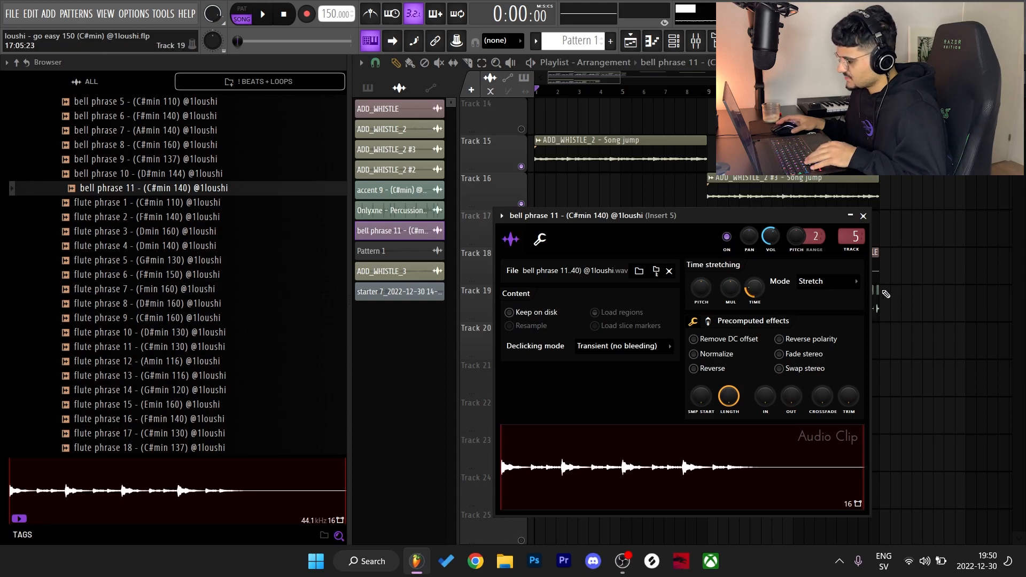
Cut the bell phrase on Track 20 at bar 9, delete the remainder, and duplicate the eight-bar clip up to bar 17.
{"action": "left_click", "coordinate": [696, 62]}
{"action": "key", "text": "c"}
{"action": "left_click_drag", "start_coordinate": [714, 394], "coordinate": [715, 348]}
{"action": "double_click", "coordinate": [754, 355]}
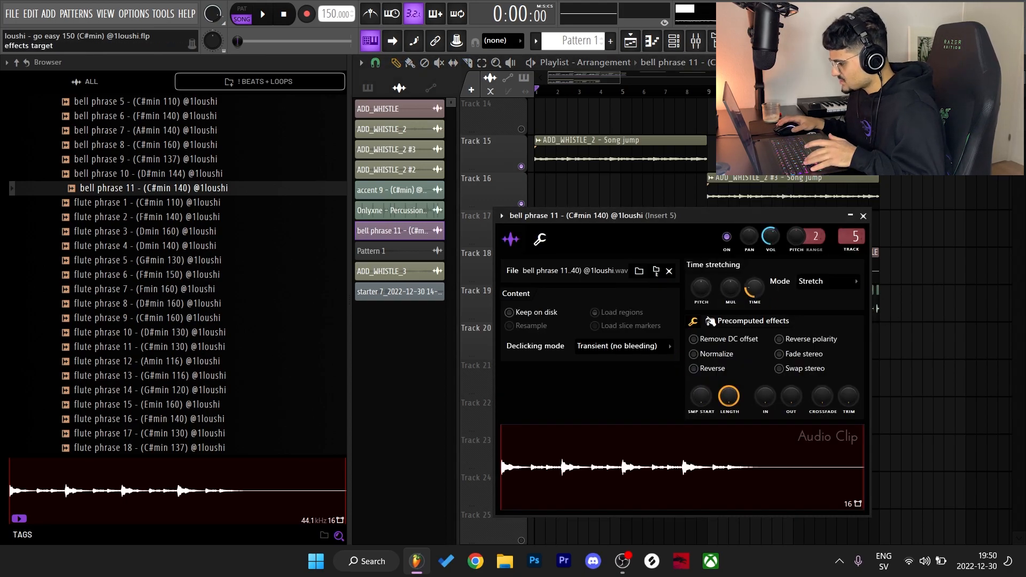
{"action": "right_click", "coordinate": [889, 390]}
{"action": "left_click", "coordinate": [575, 349], "text": "ctrl"}
{"action": "key", "text": "ctrl+b"}
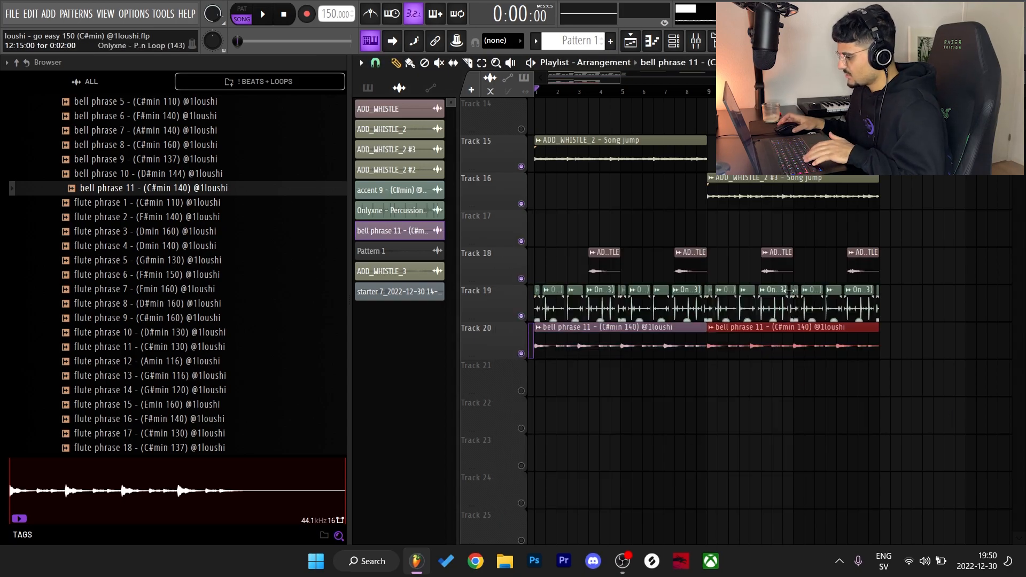
Play the arrangement with the bell phrase layered under the whistle and percussion clips.
{"action": "left_click", "coordinate": [751, 447]}
{"action": "key", "text": "space"}
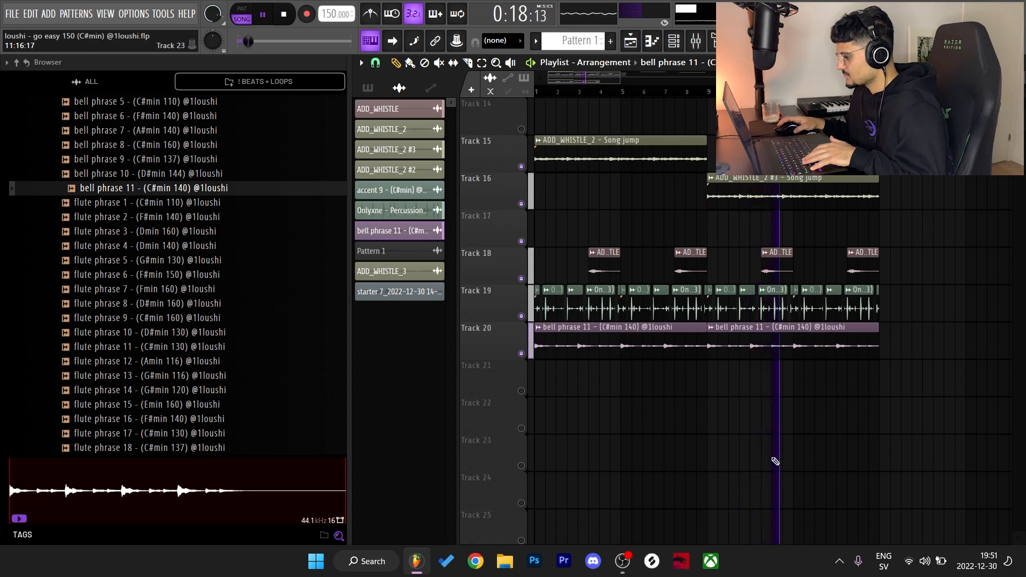
{"action": "key", "text": "space"}
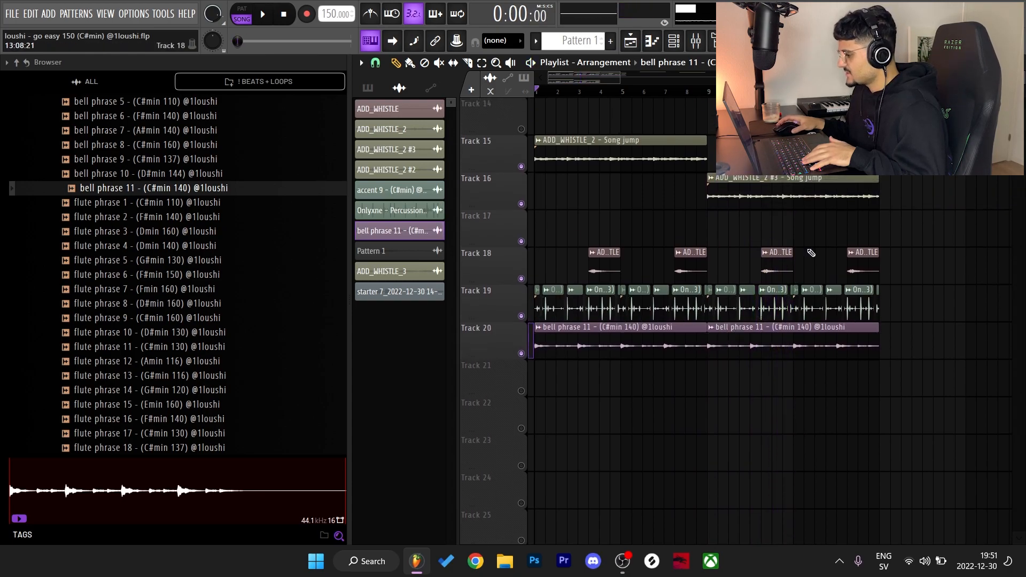
Move the percussion and bell clips to Tracks 20 and 21, and place two accent 9 - (C#min) clips on Track 19 after bar 9.
{"action": "left_click_drag", "start_coordinate": [719, 153], "coordinate": [883, 408]}
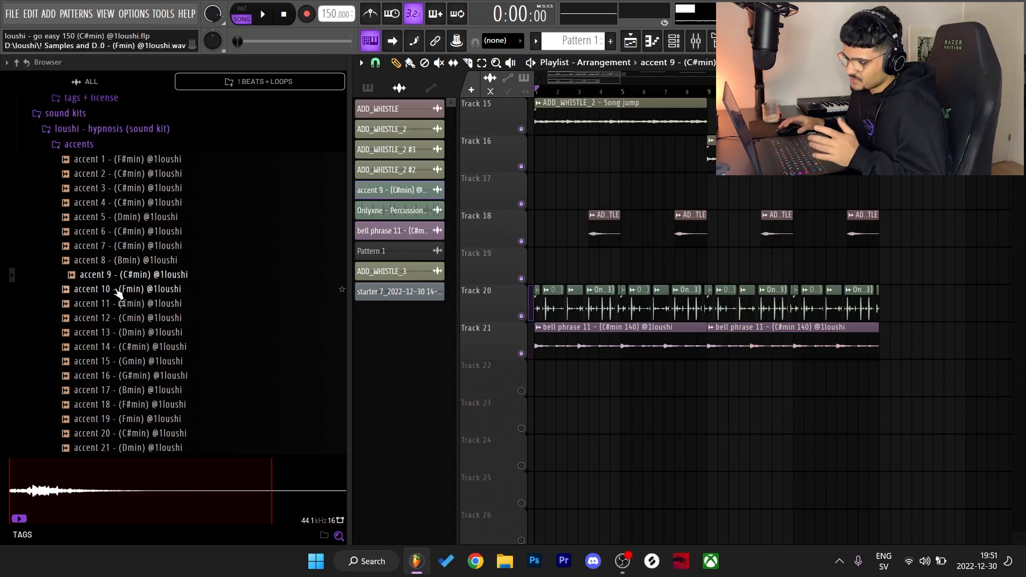
{"action": "left_click", "coordinate": [90, 280]}
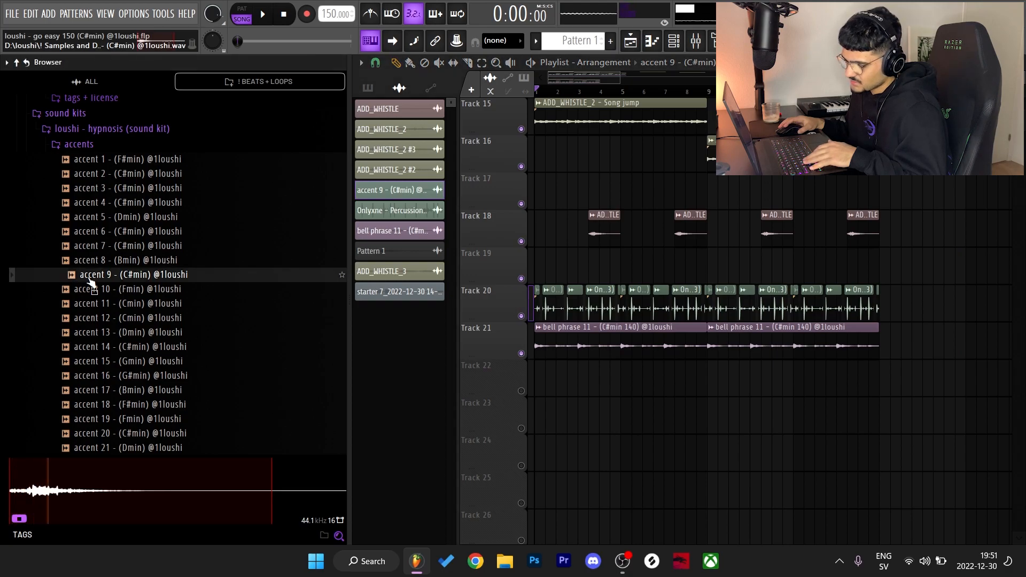
{"action": "left_click_drag", "start_coordinate": [90, 279], "coordinate": [749, 264]}
{"action": "left_click_drag", "start_coordinate": [861, 262], "coordinate": [738, 262]}
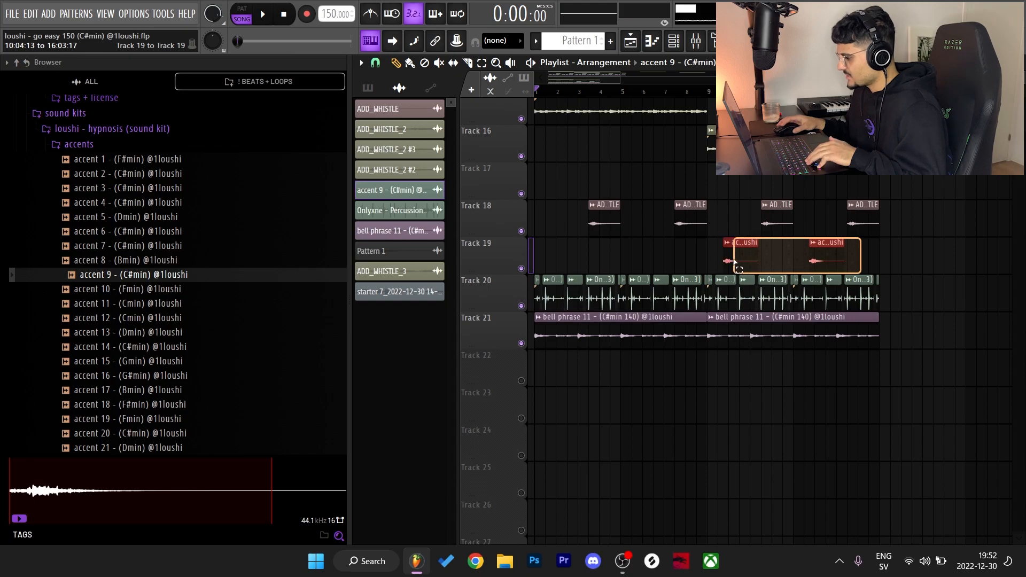
Check the time-stretch settings of the accent 9 sample and play the arrangement from bar 9.
{"action": "double_click", "coordinate": [743, 261]}
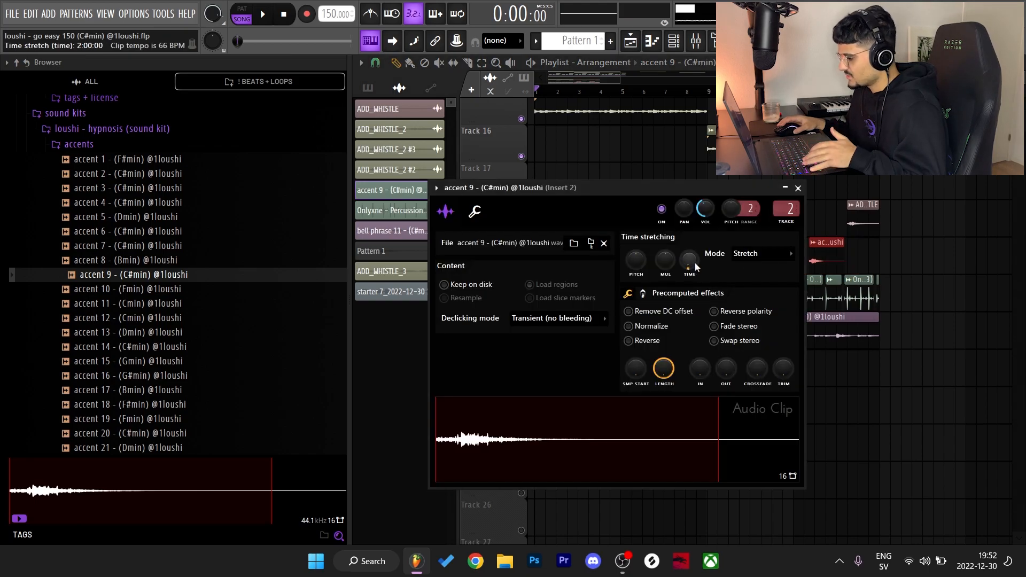
{"action": "left_click", "coordinate": [798, 188]}
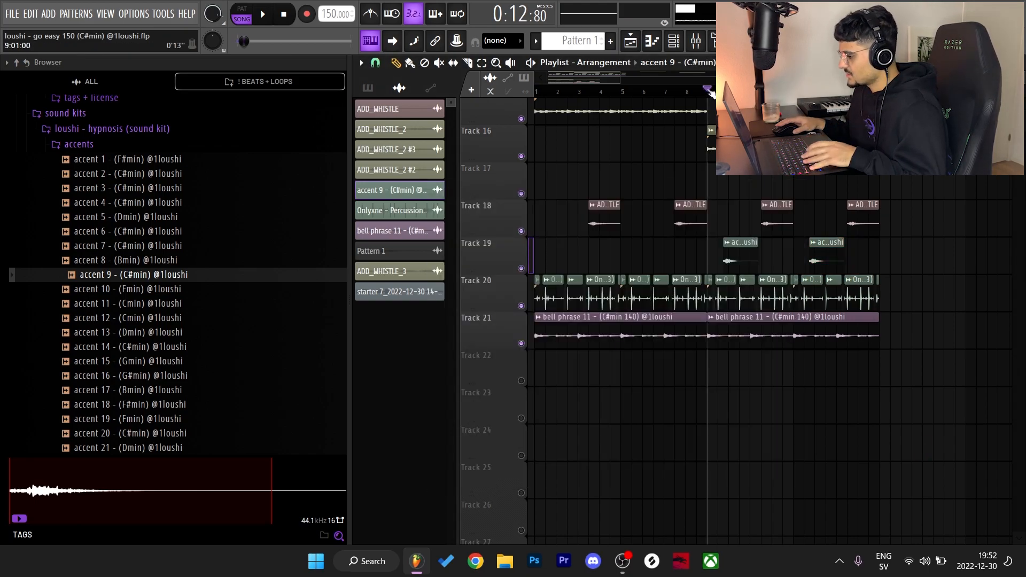
{"action": "key", "text": "space"}
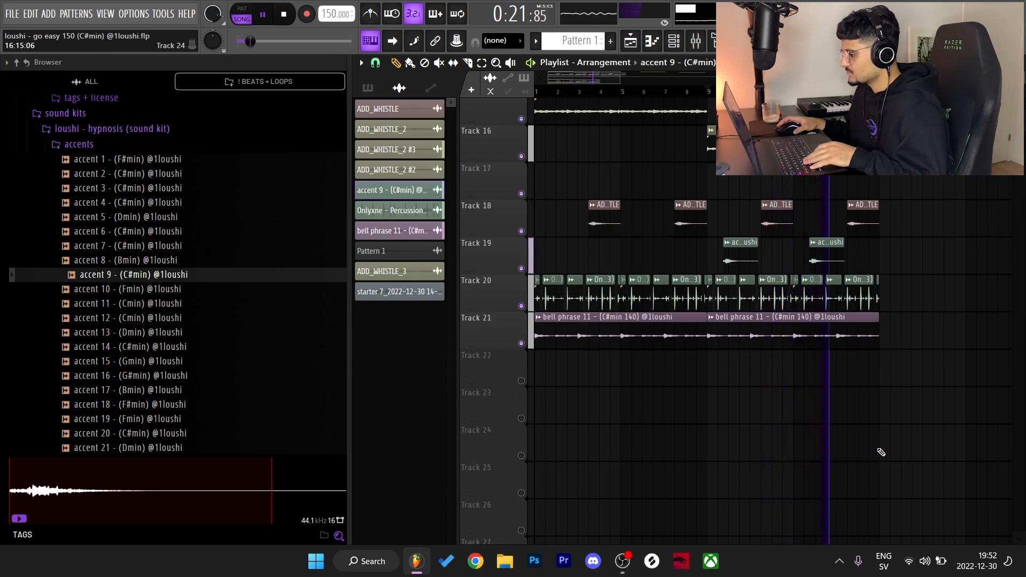
{"action": "scroll", "coordinate": [759, 160], "scroll_direction": "down", "scroll_amount": 1}
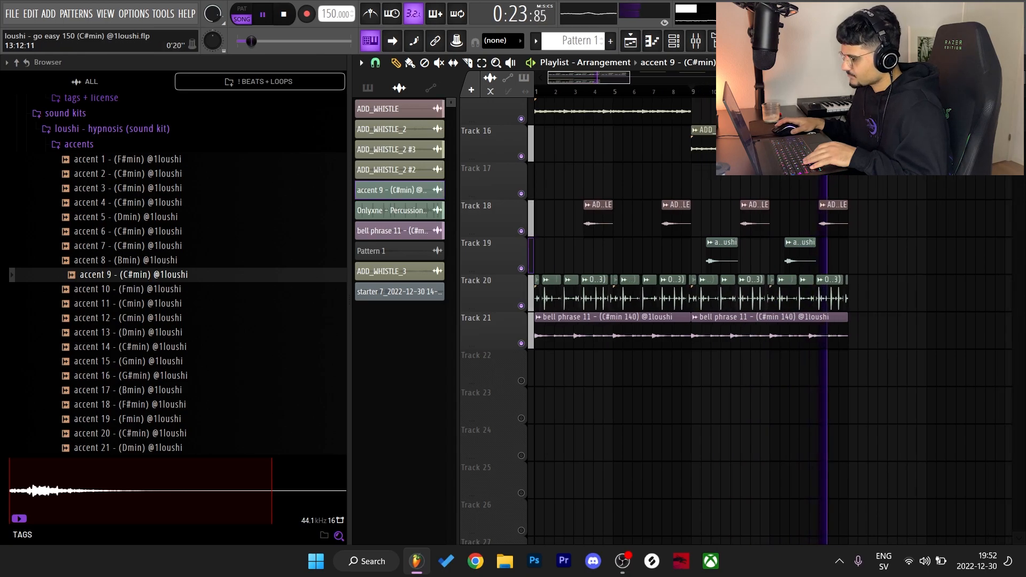
{"action": "mouse_move", "coordinate": [756, 243]}
{"action": "left_mouse_down"}
{"action": "mouse_move", "coordinate": [750, 257]}
{"action": "mouse_move", "coordinate": [761, 259]}
{"action": "left_mouse_up"}
{"action": "key", "text": "space"}
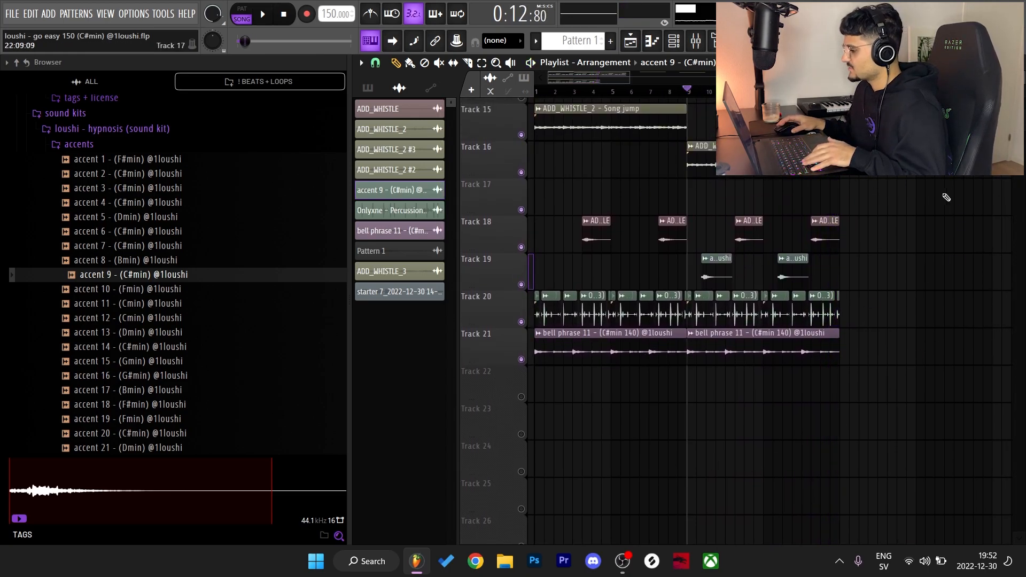
Delete the high notes from G#6 upward across the Omnisphere pattern in the piano roll.
{"action": "scroll", "coordinate": [887, 97], "scroll_direction": "down", "scroll_amount": 1}
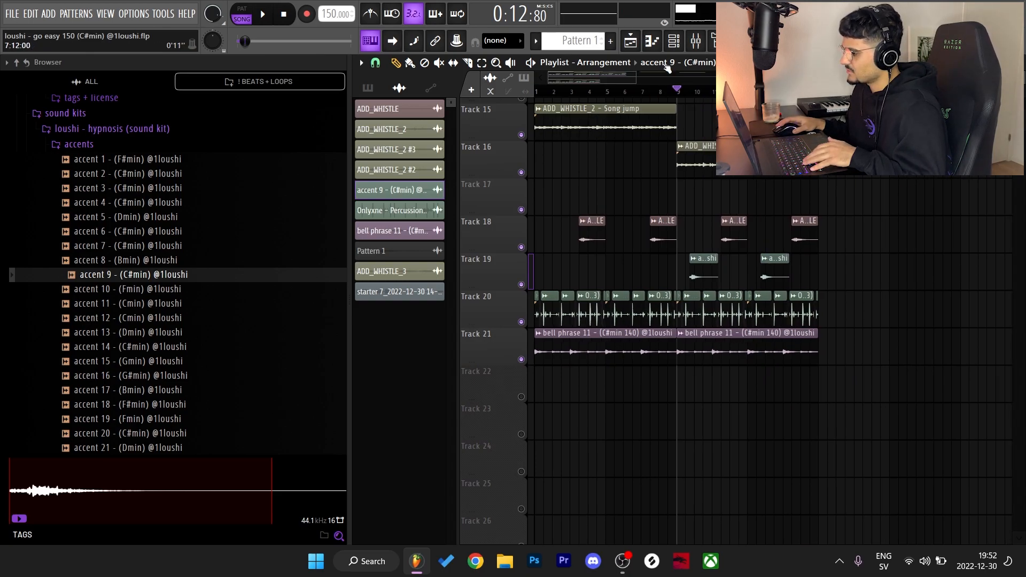
{"action": "left_click", "coordinate": [674, 41]}
{"action": "scroll", "coordinate": [504, 92], "scroll_direction": "up", "scroll_amount": 1}
{"action": "left_click", "coordinate": [578, 142]}
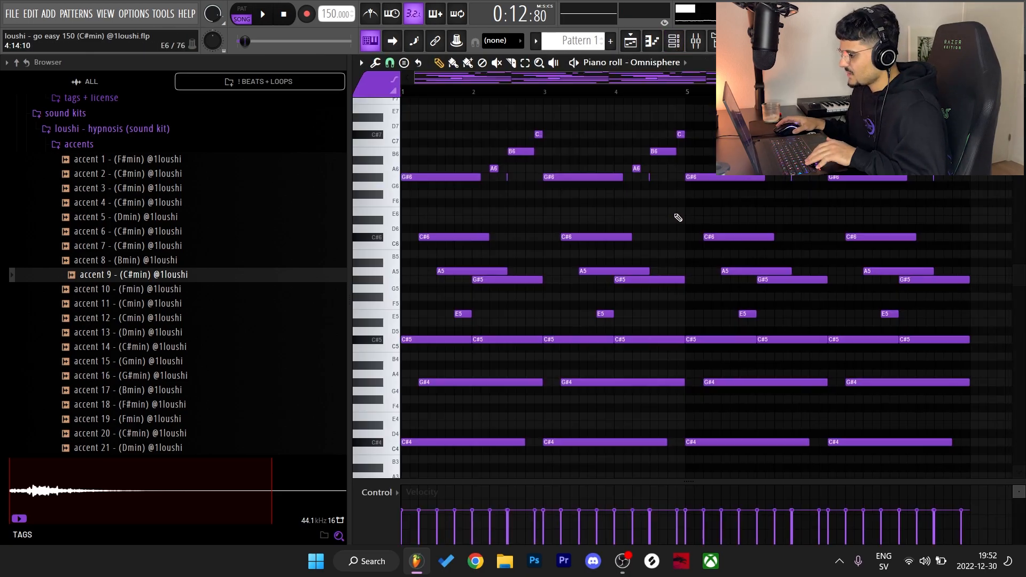
{"action": "left_click_drag", "start_coordinate": [966, 204], "coordinate": [342, 120]}
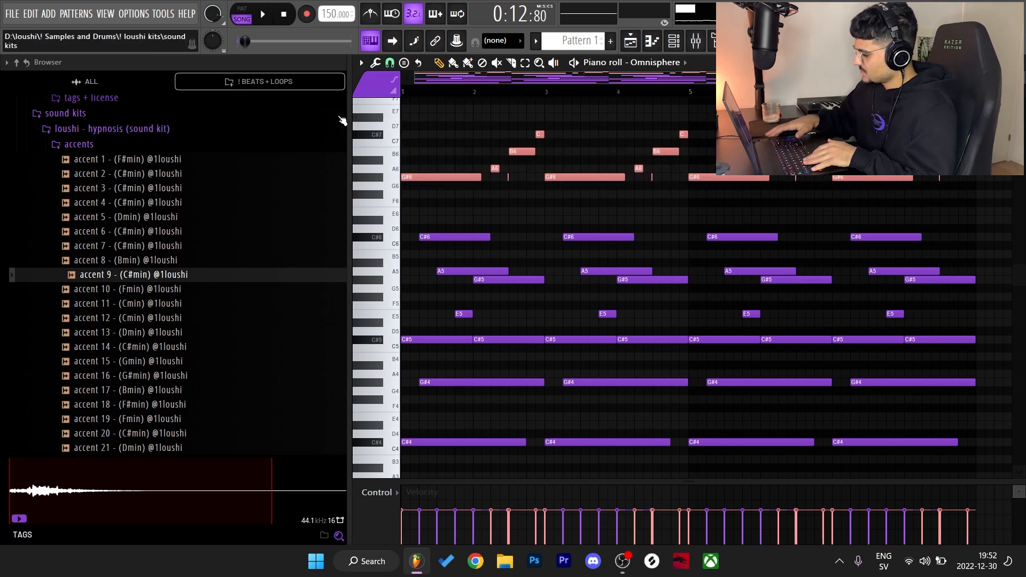
{"action": "key", "text": "Delete"}
Check the sample and time-stretch settings of the ADD_WHISTLE_3 clip on Track 17.
{"action": "scroll", "coordinate": [717, 334], "scroll_direction": "down", "scroll_amount": 1}
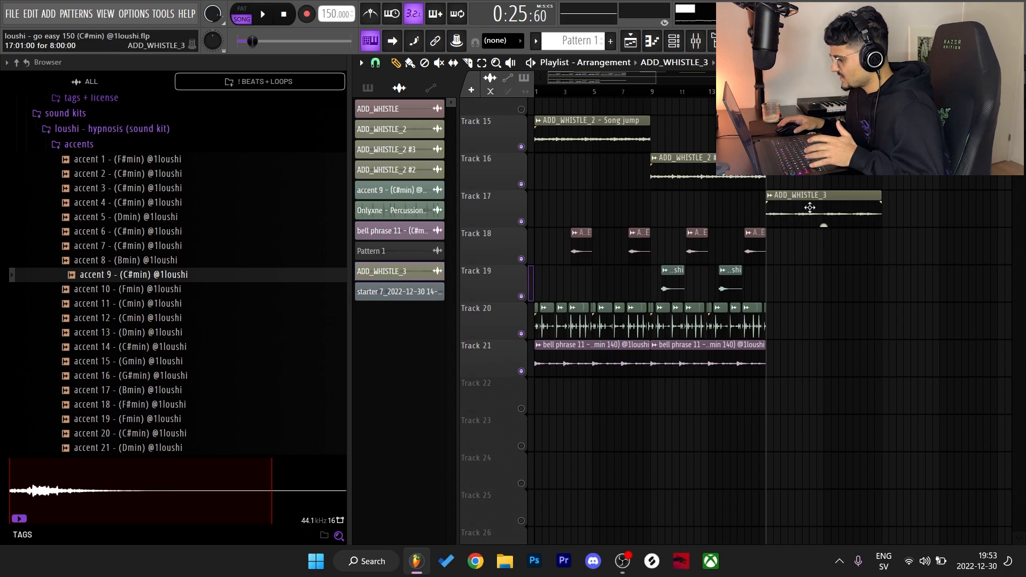
{"action": "double_click", "coordinate": [809, 208]}
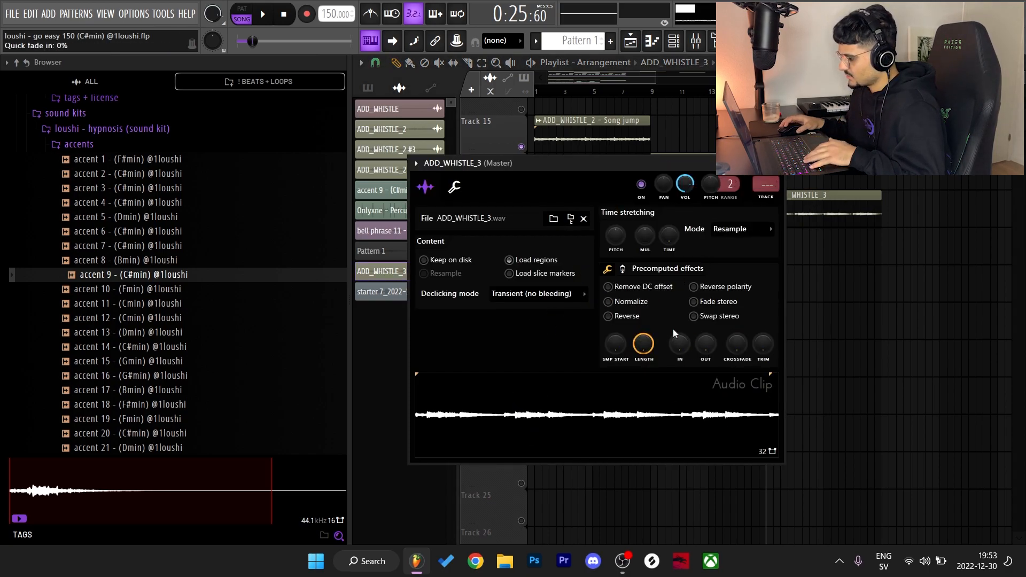
{"action": "key", "text": "Escape"}
Save the project.
{"action": "key", "text": "ctrl+s"}
{"action": "left_click_drag", "start_coordinate": [950, 437], "coordinate": [696, 247]}
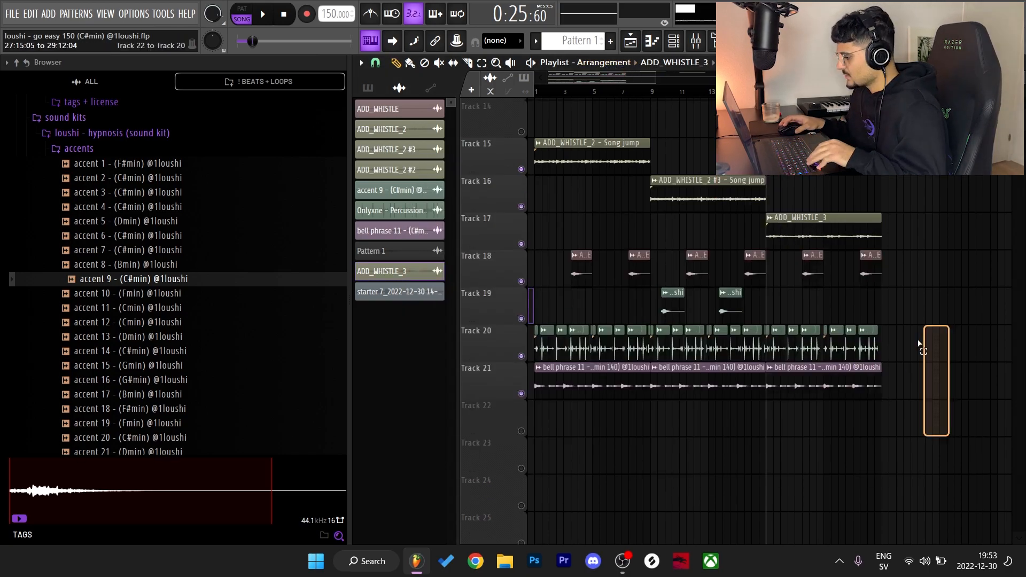
{"action": "left_click_drag", "start_coordinate": [901, 330], "coordinate": [773, 318]}
{"action": "left_click_drag", "start_coordinate": [907, 369], "coordinate": [836, 364]}
{"action": "left_click", "coordinate": [879, 471], "text": "ctrl"}
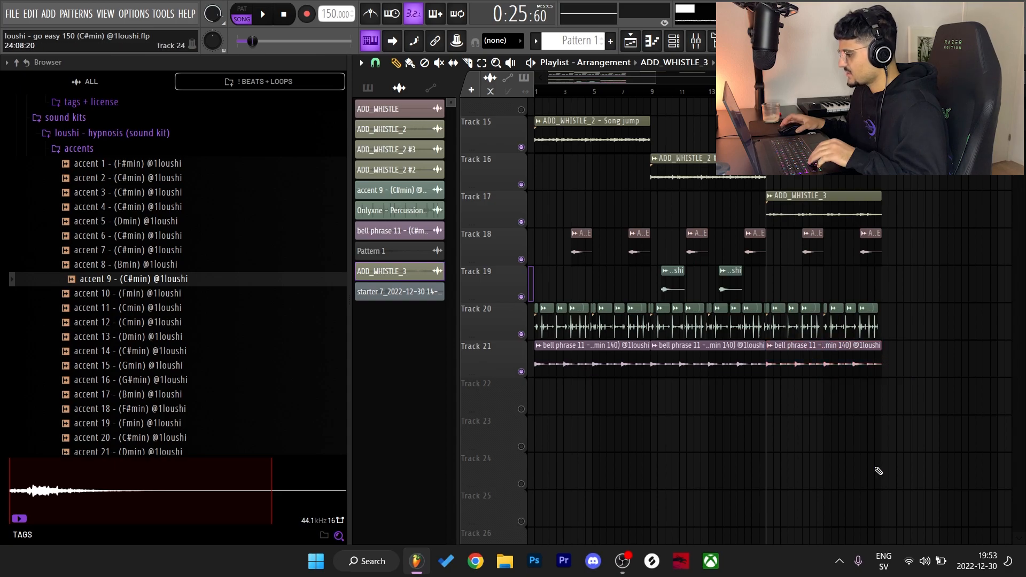
Place the Pattern 1 clip on Track 22 at bar 17 and open its Omnisphere channel.
{"action": "left_click", "coordinate": [560, 41]}
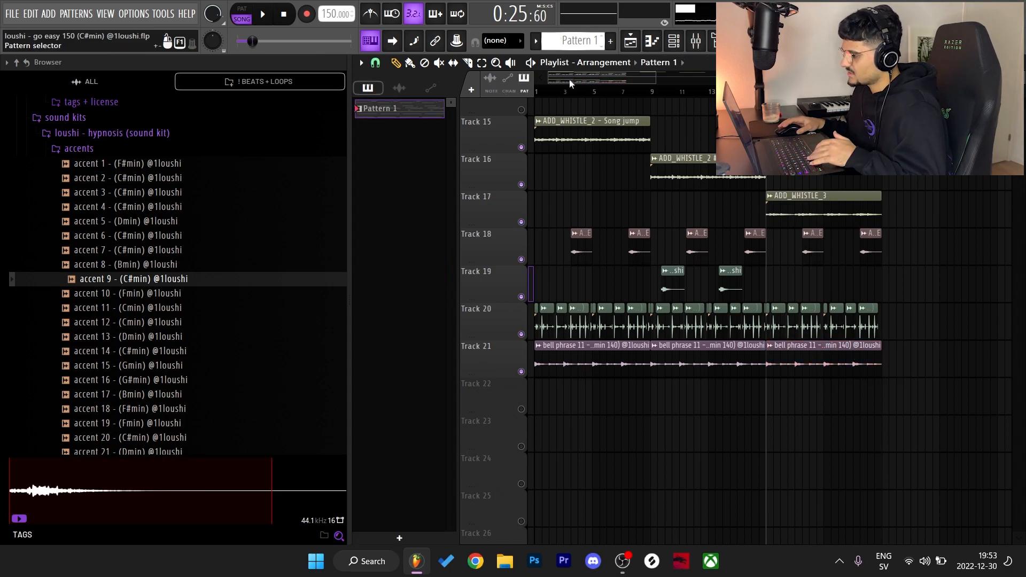
{"action": "left_click", "coordinate": [770, 404]}
{"action": "double_click", "coordinate": [794, 408]}
Check Omnisphere's Lost in the Gloom patch and the Undercurrent library among the Sonic Extensions patch directories.
{"action": "left_click_drag", "start_coordinate": [634, 86], "coordinate": [667, 88]}
{"action": "left_click", "coordinate": [428, 154]}
{"action": "mouse_move", "coordinate": [513, 306]}
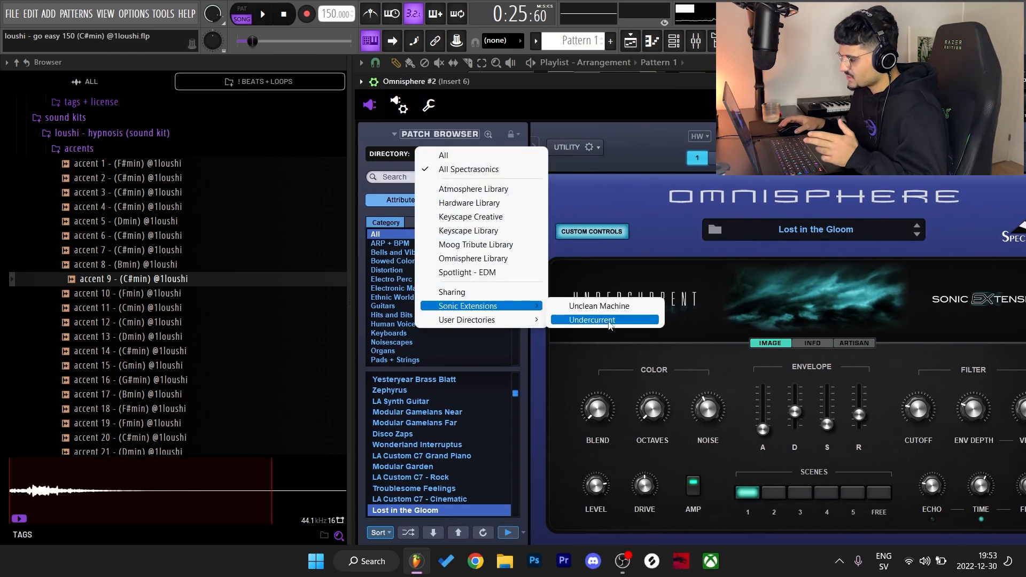
{"action": "left_click", "coordinate": [640, 192]}
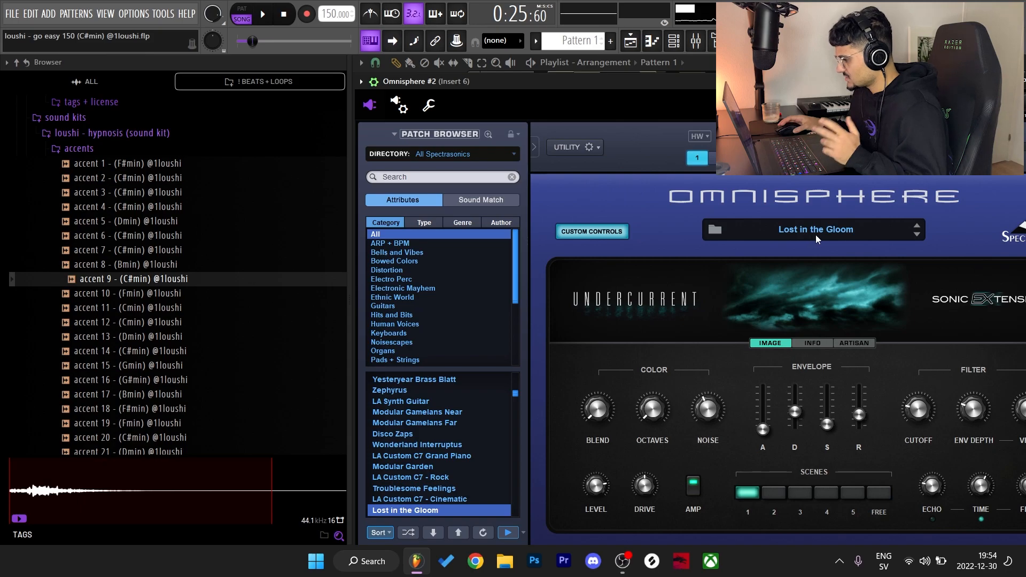
Play the Omnisphere pattern in the piano roll.
{"action": "key", "text": "F7"}
{"action": "key", "text": "space"}
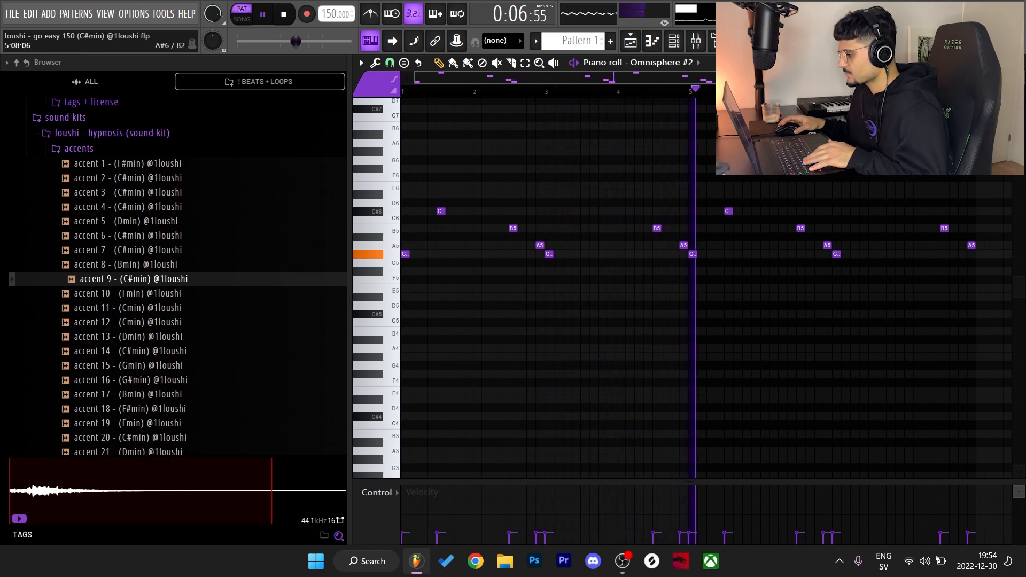
{"action": "key", "text": "space"}
Examine the Fruity parametric EQ 2 and soothe2 settings on mixer Insert 6.
{"action": "key", "text": "F9"}
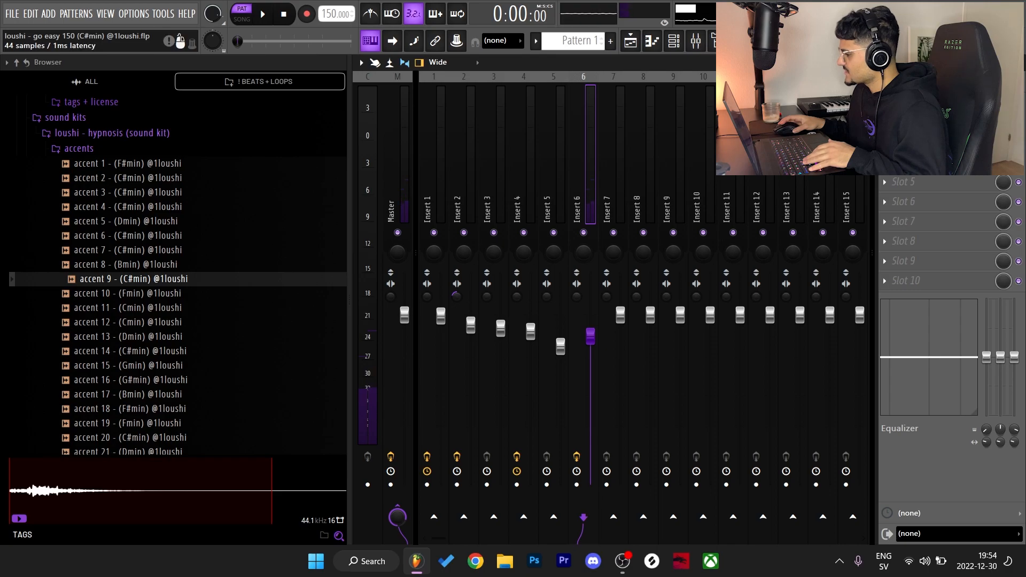
{"action": "left_click", "coordinate": [939, 103]}
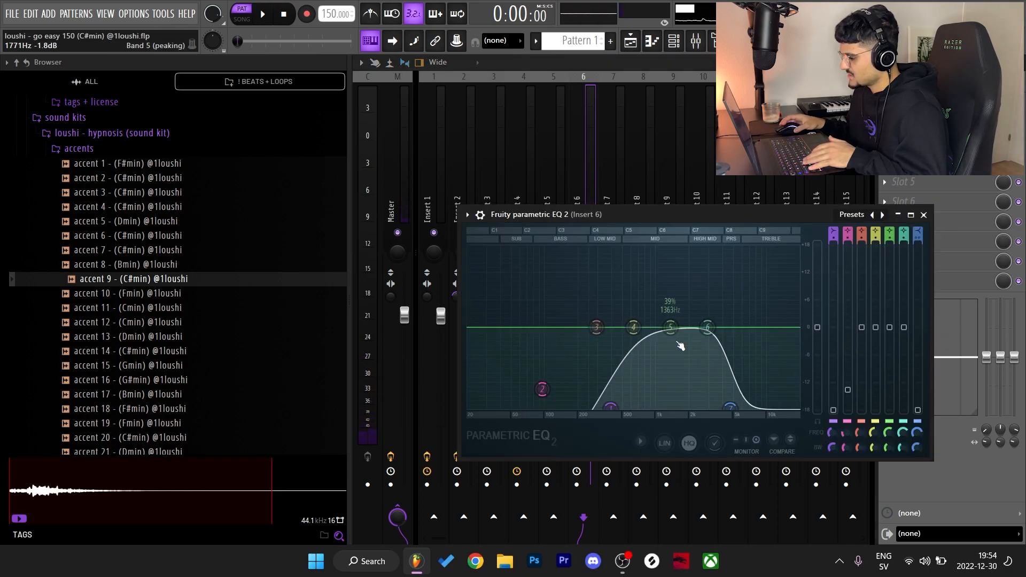
{"action": "left_click", "coordinate": [939, 123]}
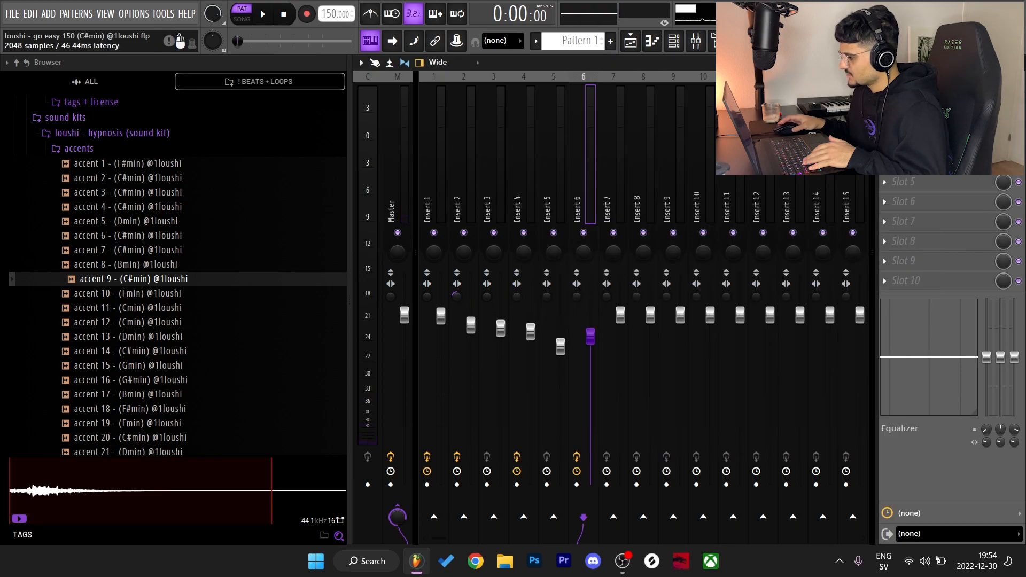
{"action": "left_click", "coordinate": [930, 122]}
{"action": "left_click_drag", "start_coordinate": [792, 155], "coordinate": [630, 108]}
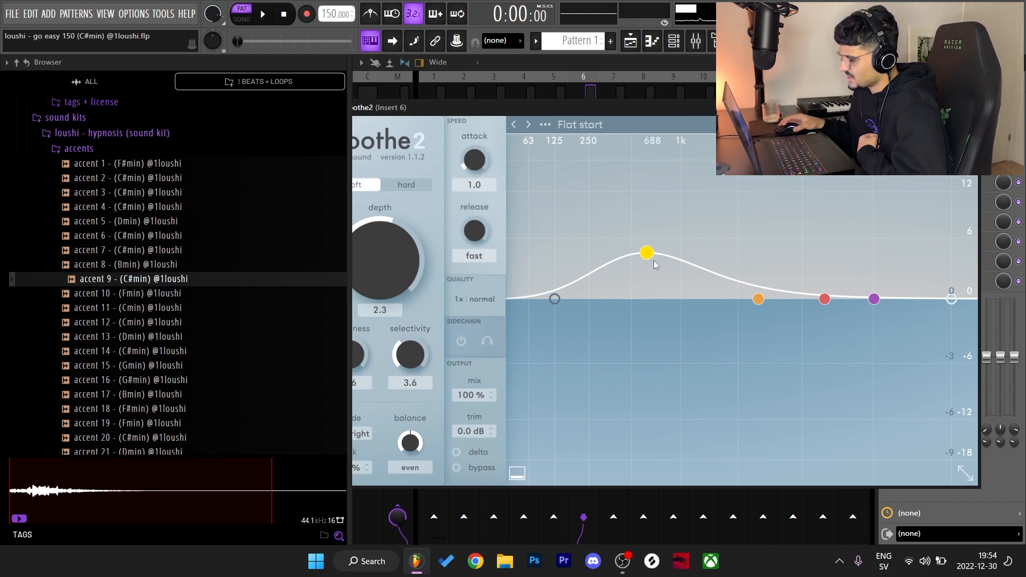
{"action": "left_click", "coordinate": [972, 108]}
{"action": "left_click", "coordinate": [1019, 62]}
{"action": "left_click", "coordinate": [924, 214]}
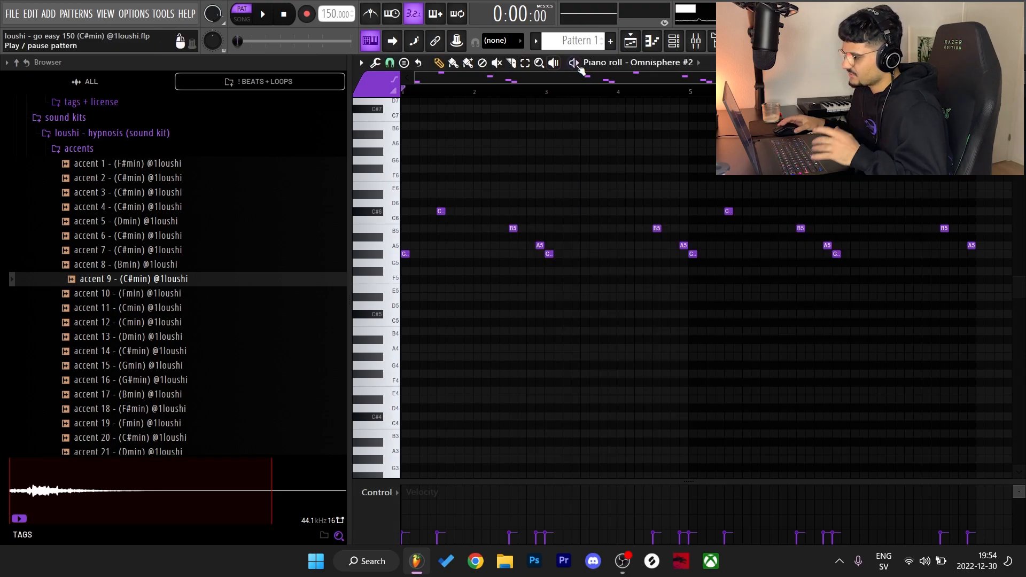
Listen to the Omnisphere pattern once more with the Insert 6 effects.
{"action": "key", "text": "space"}
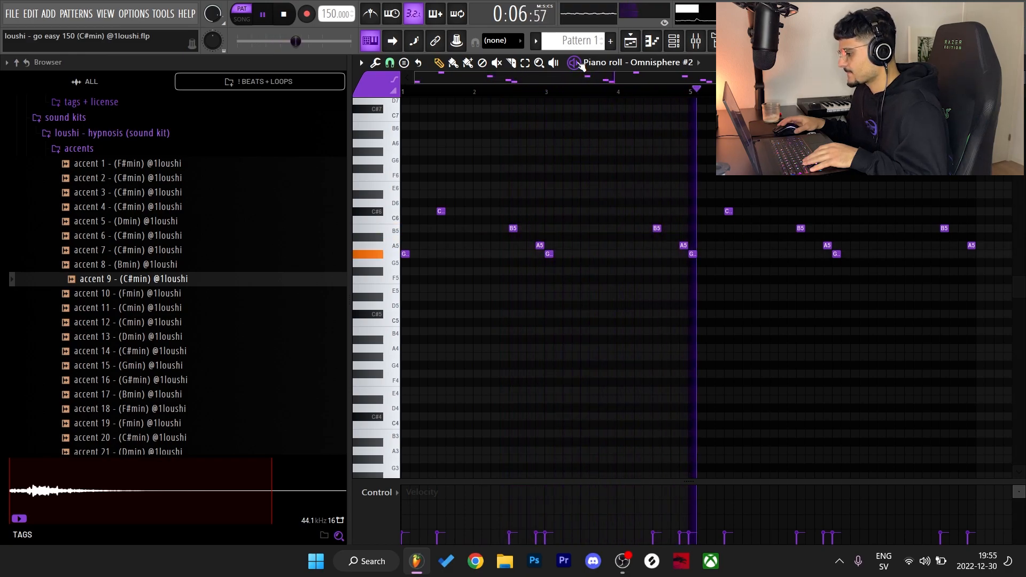
{"action": "key", "text": "space"}
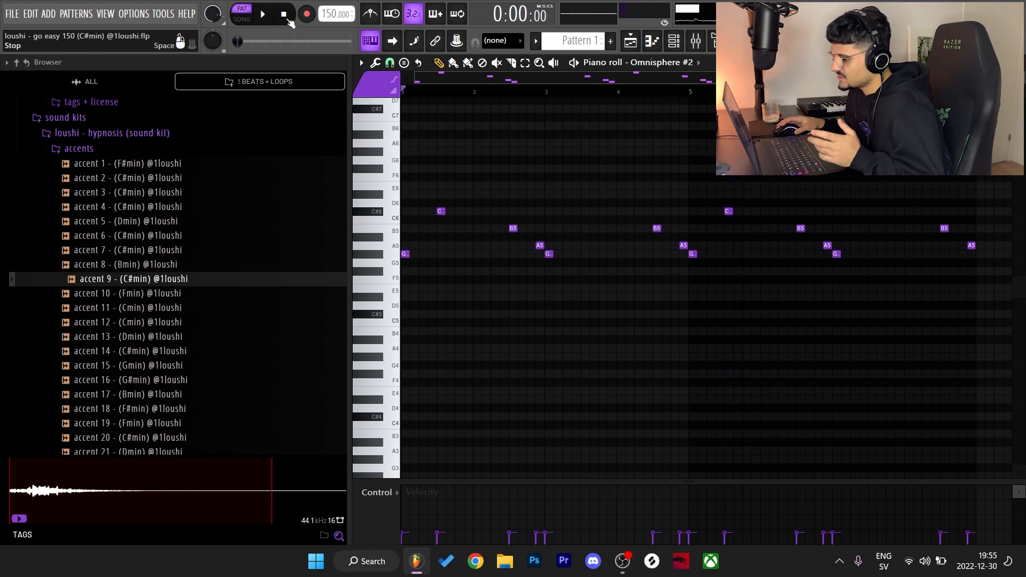
Return to the playlist and replace the Pattern 1 clip on Track 22 with its audio version at bar 17.
{"action": "left_click", "coordinate": [1018, 62]}
{"action": "right_click", "coordinate": [1010, 186]}
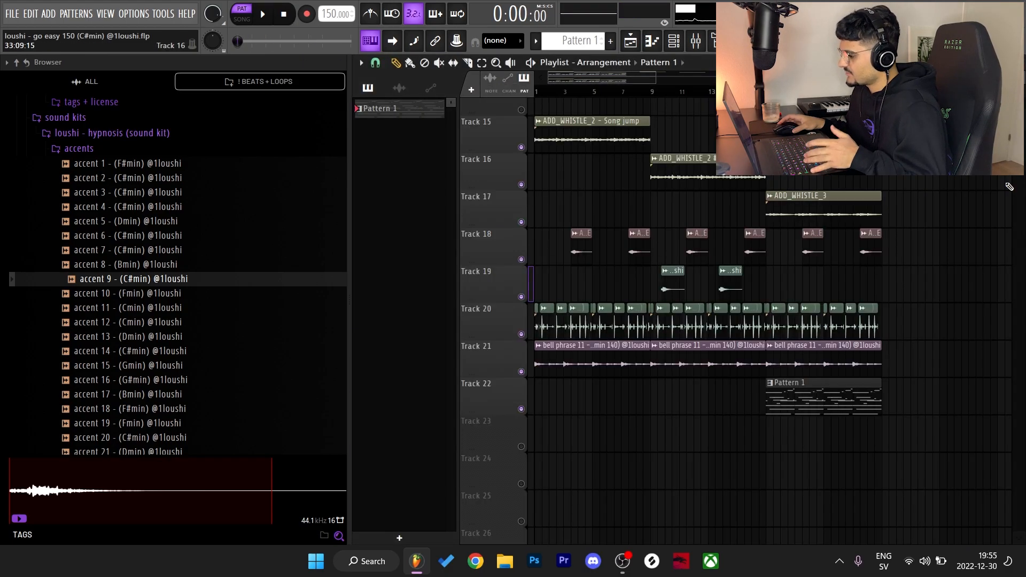
{"action": "right_click", "coordinate": [850, 410]}
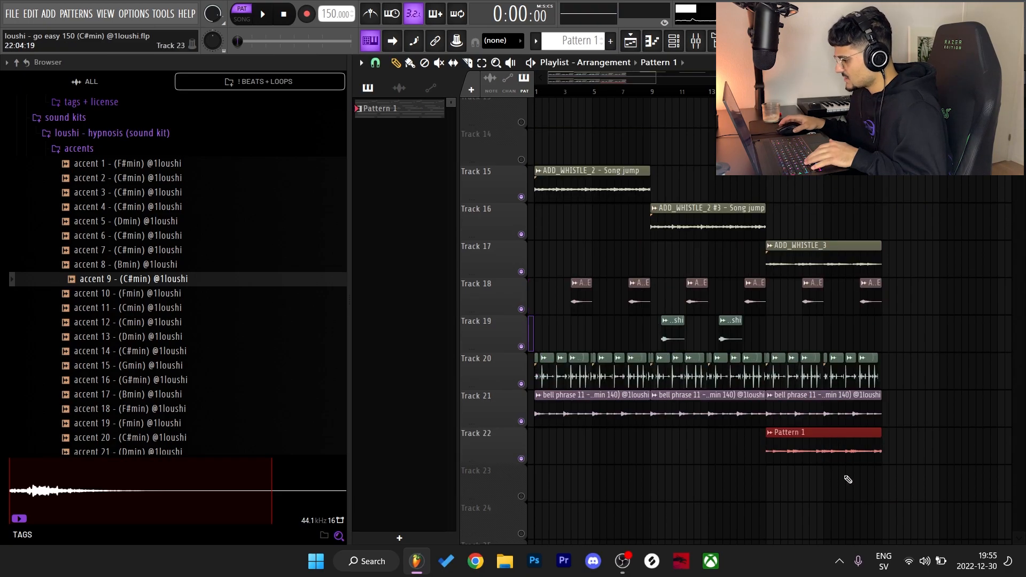
{"action": "scroll", "coordinate": [804, 456], "scroll_direction": "down", "scroll_amount": 1}
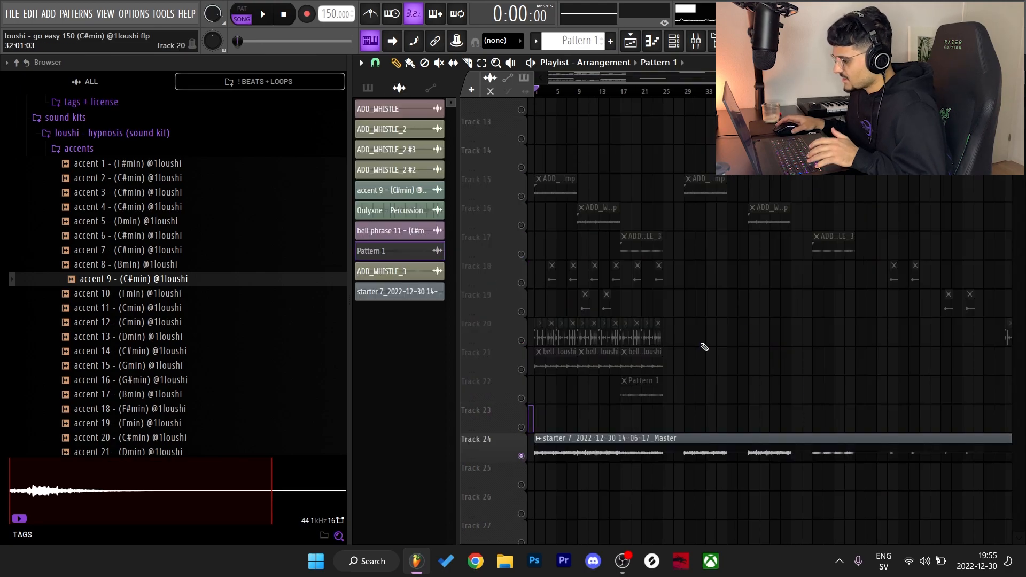
{"action": "left_click_drag", "start_coordinate": [806, 317], "coordinate": [1011, 296]}
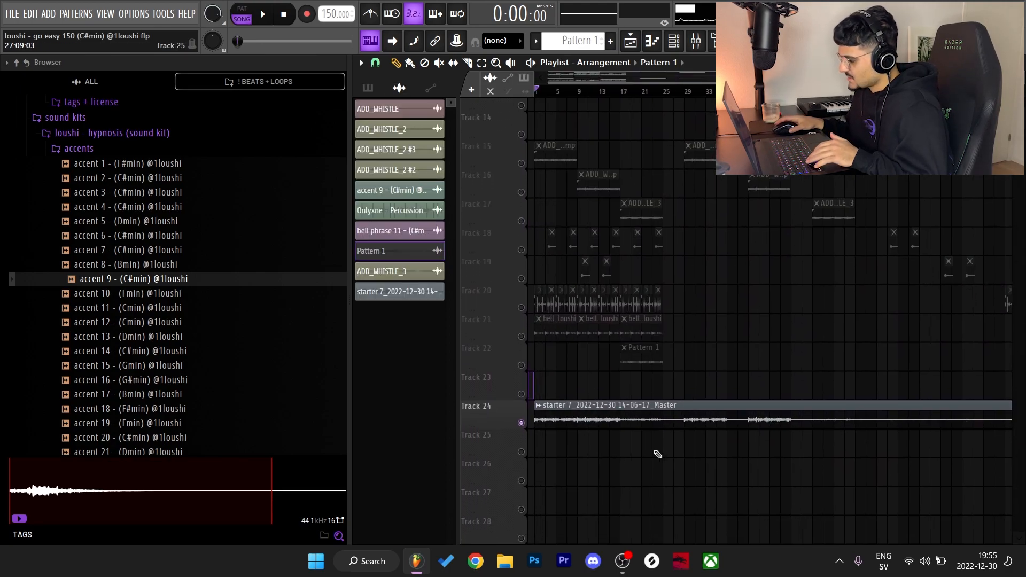
{"action": "scroll", "coordinate": [723, 428], "scroll_direction": "up", "scroll_amount": 3}
{"action": "scroll", "coordinate": [567, 410], "scroll_direction": "down", "scroll_amount": 1}
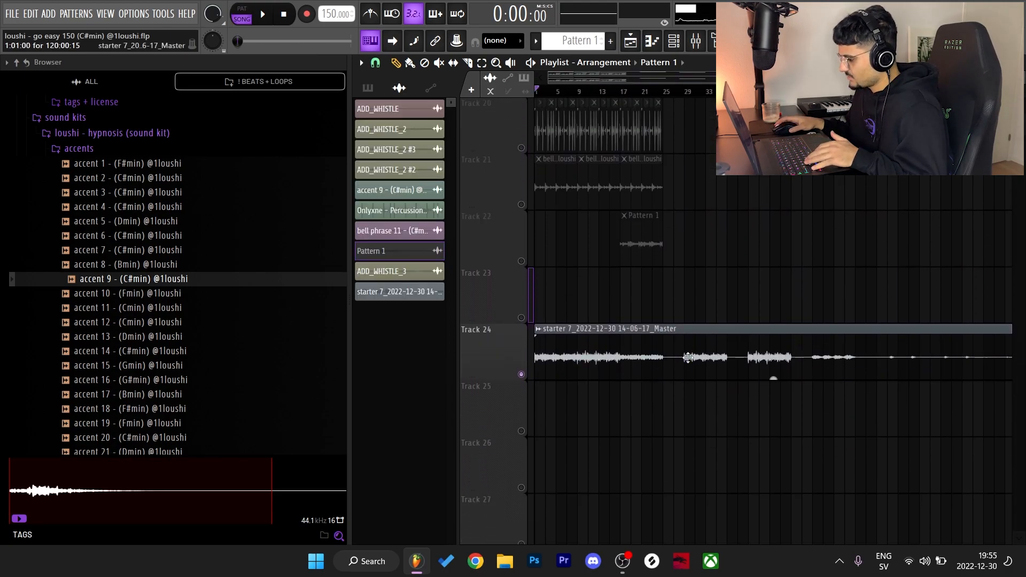
{"action": "double_click", "coordinate": [615, 336]}
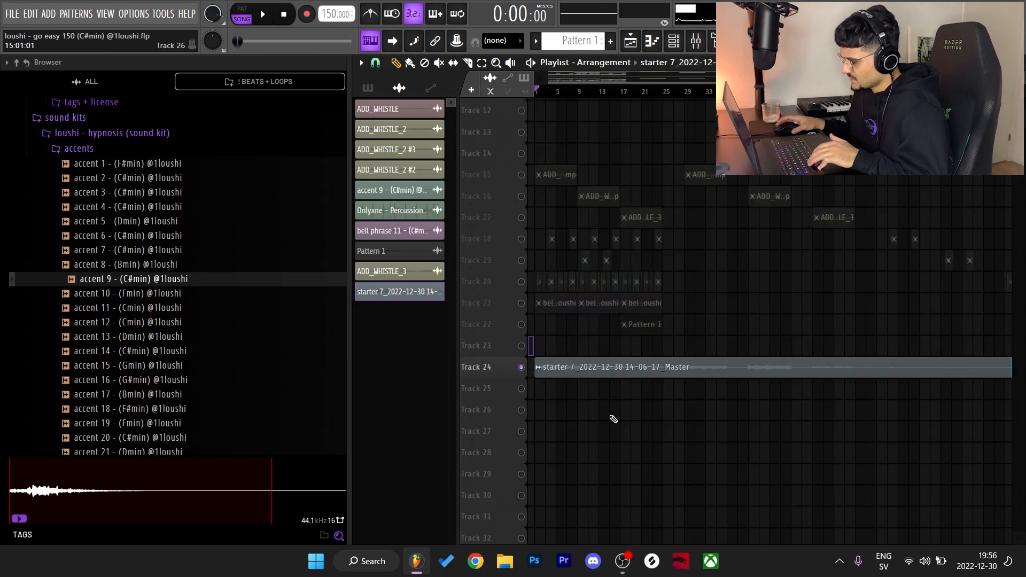
Play the soloed master recording on Track 24 from the start.
{"action": "scroll", "coordinate": [614, 419], "scroll_direction": "up", "scroll_amount": 1}
{"action": "scroll", "coordinate": [605, 400], "scroll_direction": "up", "scroll_amount": 2}
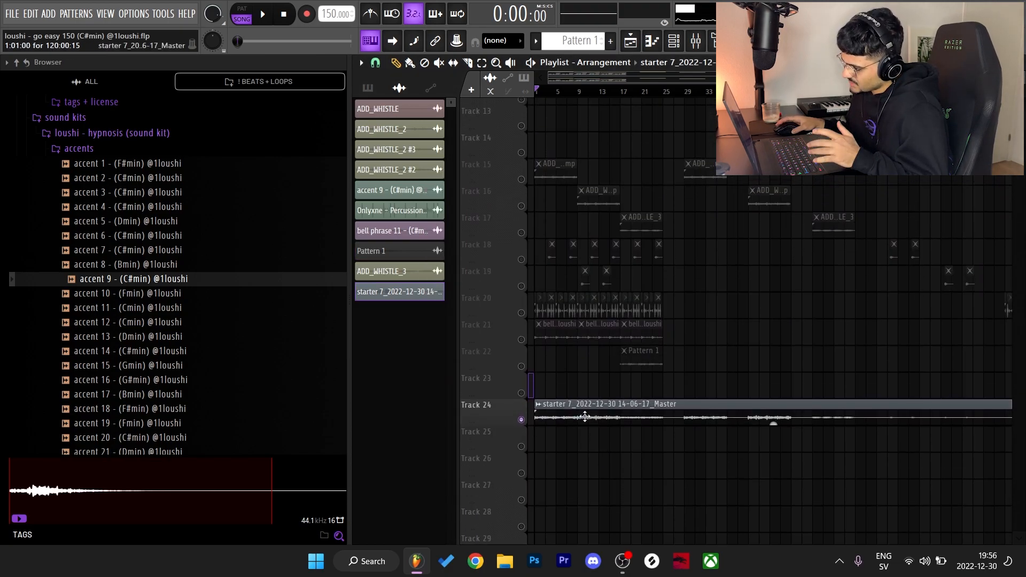
{"action": "scroll", "coordinate": [585, 417], "scroll_direction": "up", "scroll_amount": 1}
{"action": "scroll", "coordinate": [580, 427], "scroll_direction": "up", "scroll_amount": 1}
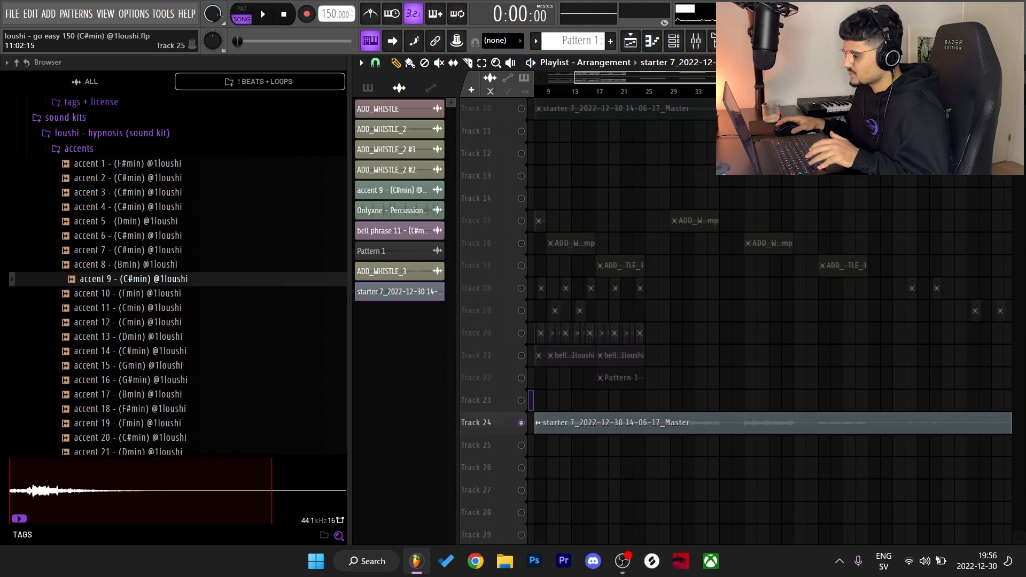
{"action": "scroll", "coordinate": [678, 410], "scroll_direction": "up", "scroll_amount": 2}
{"action": "key", "text": "space"}
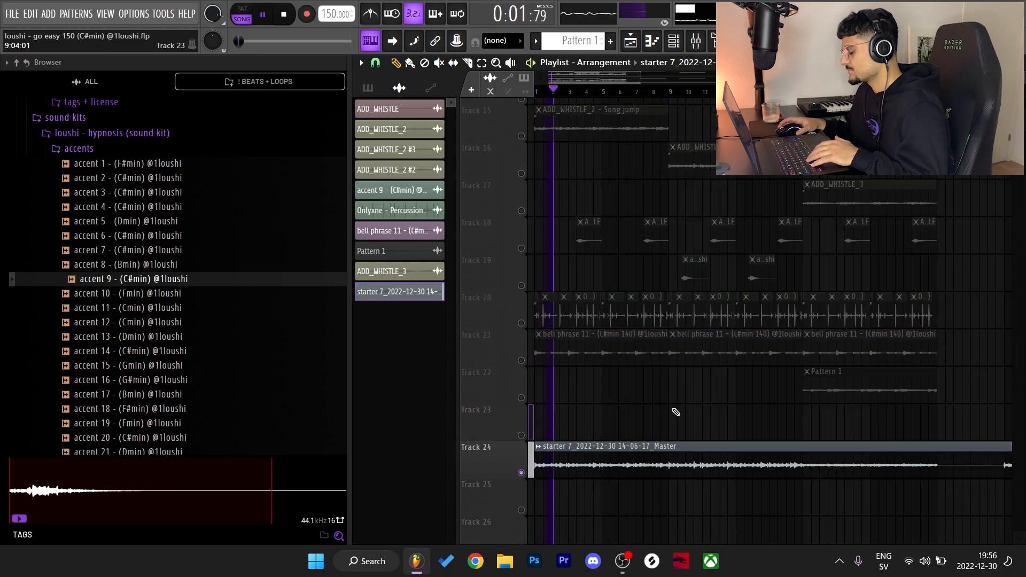